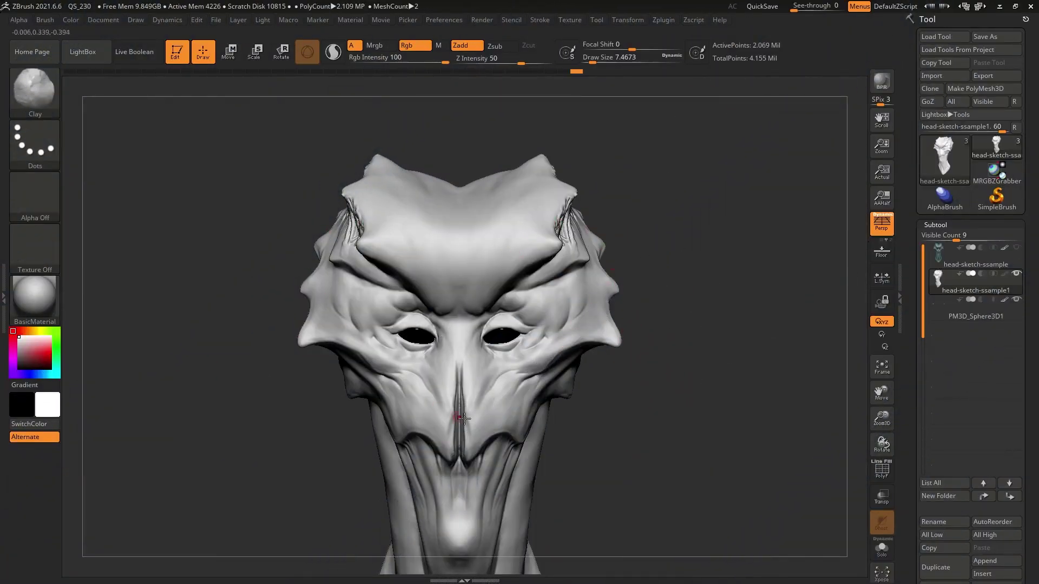
Examine the masking options available for the head mesh
mouse_move(614, 378)
left_mouse_down()
mouse_move(660, 358)
mouse_move(617, 376)
left_mouse_up()
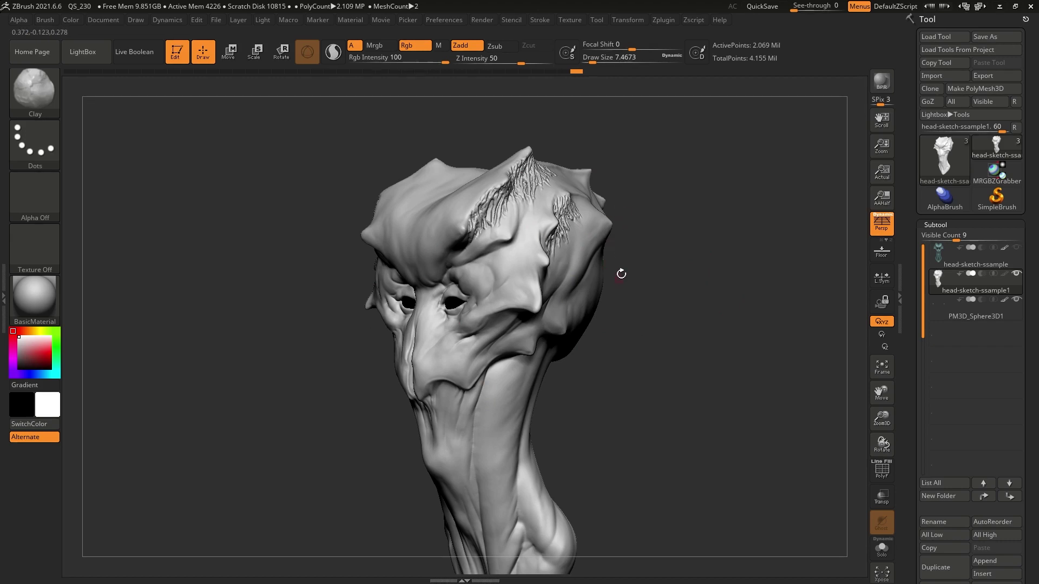
scroll(913, 291, "down", 10)
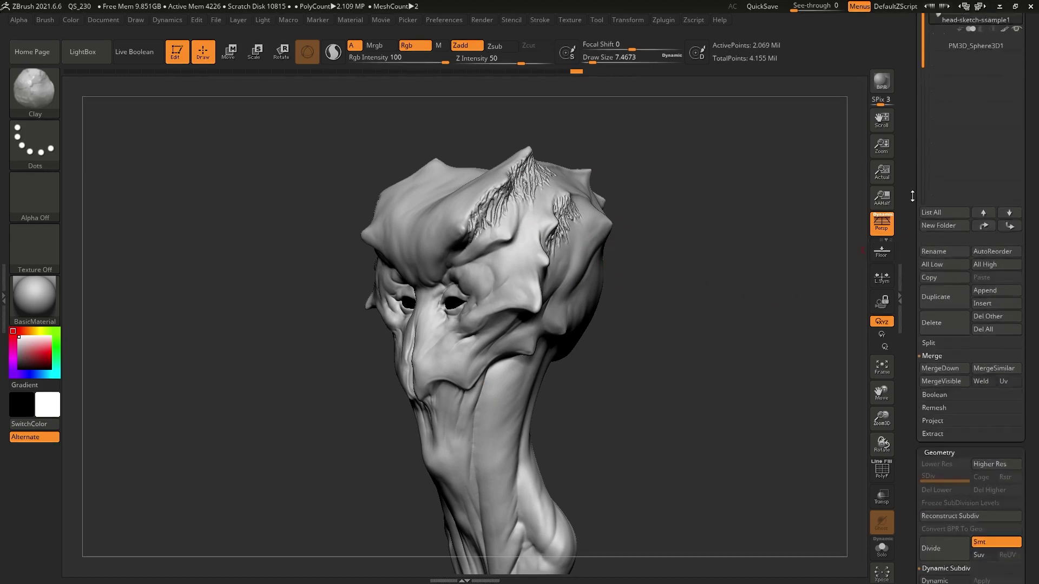
scroll(910, 141, "down", 10)
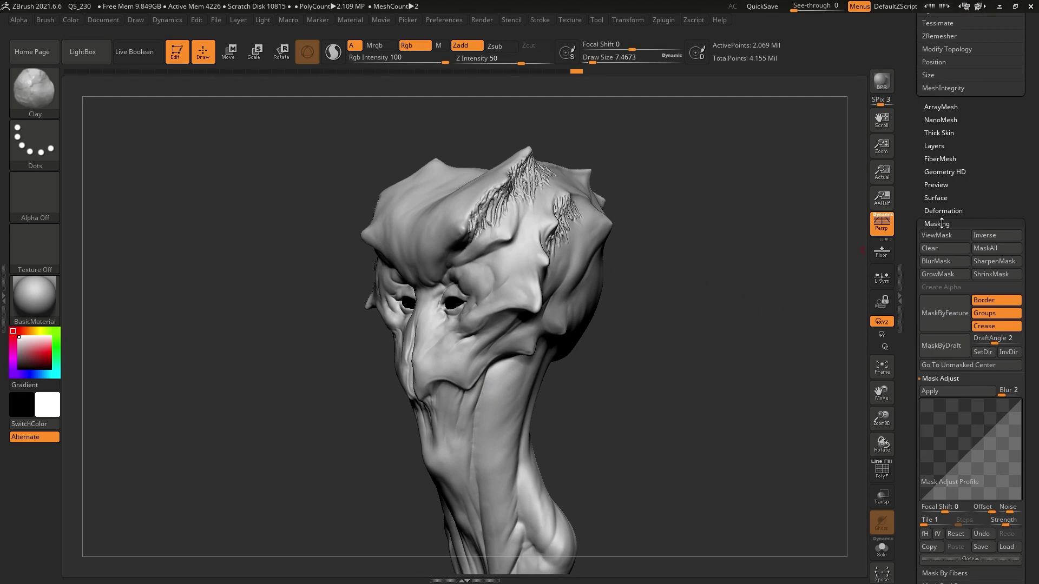
scroll(942, 224, "down", 3)
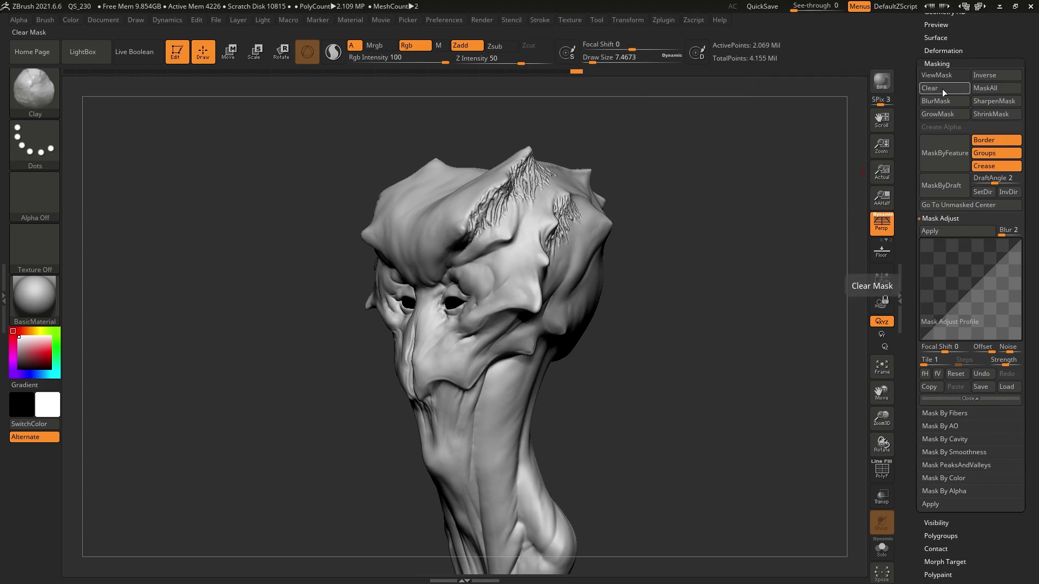
scroll(948, 124, "up", 1)
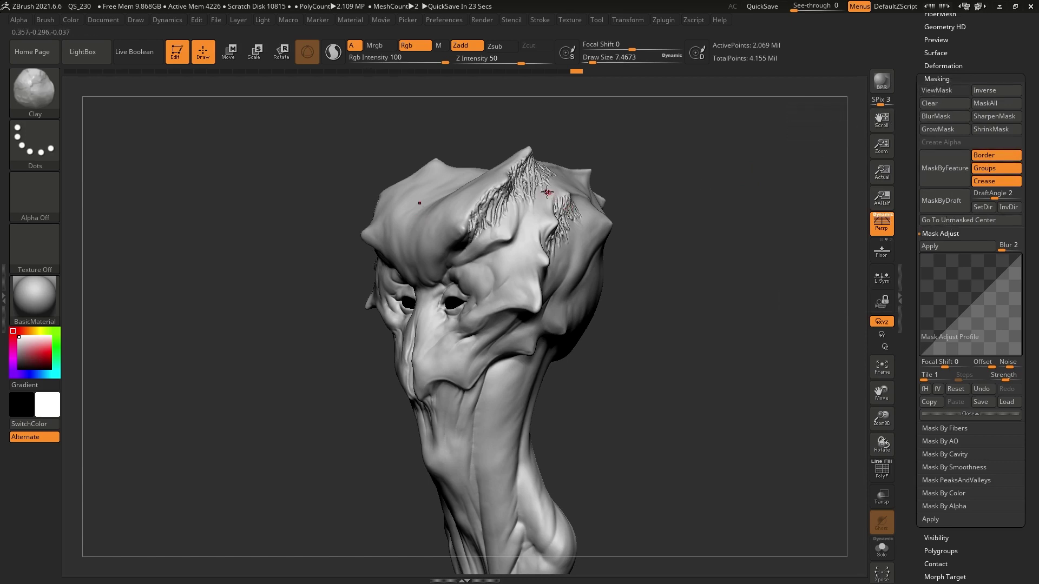
Paint a mask stroke down the side of the head and clear the mask
key("ctrl")
mouse_move(550, 231)
left_mouse_down("ctrl")
mouse_move(520, 259)
mouse_move(521, 284)
left_mouse_up("ctrl")
left_click_drag(725, 265, 735, 259, "ctrl")
Toggle the mask display off and back on repeatedly
key("ctrl+h")
key("ctrl+h")
key("ctrl+h")
key("ctrl+h")
Mask a curved strip between the temple ridges, invert the mask, and clear it
key("ctrl")
mouse_move(530, 212)
left_mouse_down("ctrl")
mouse_move(506, 267)
mouse_move(521, 285)
left_mouse_up("ctrl")
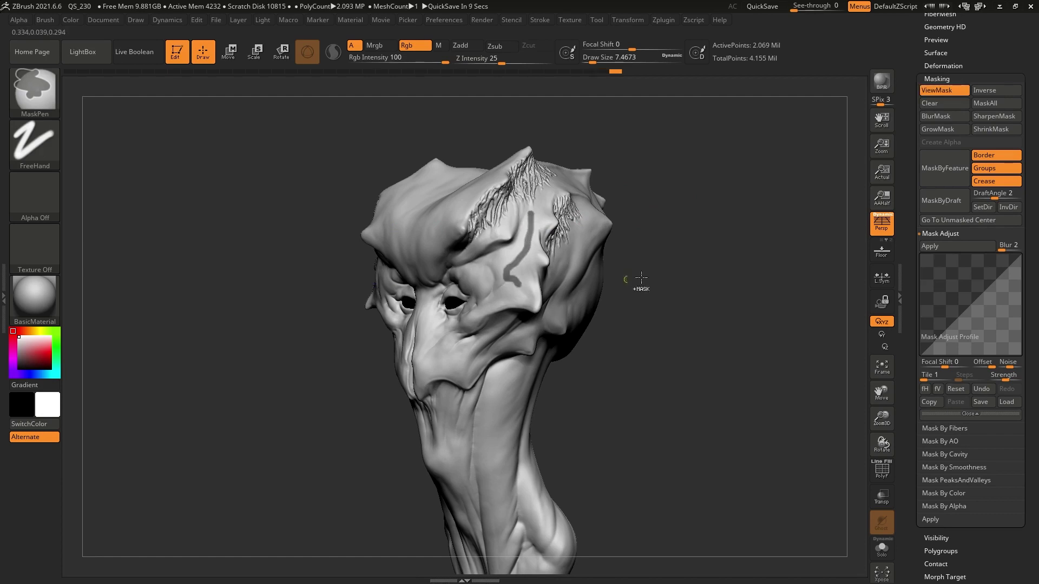
left_click(674, 205, "ctrl")
left_click_drag(675, 163, 684, 227, "ctrl")
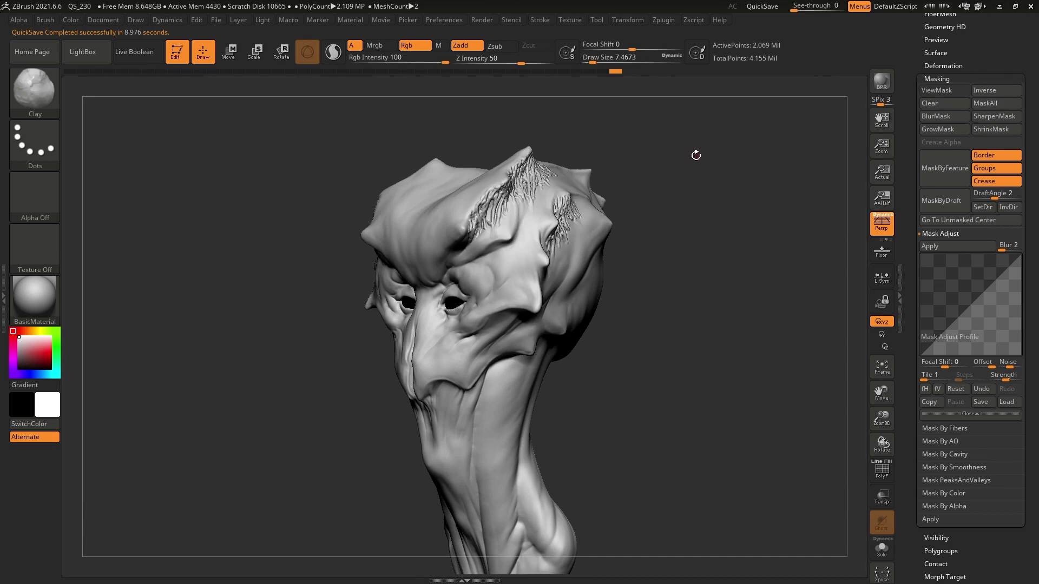
Expand the Mask By Cavity options and assign the hotkey Ctrl+3 to the Mask By Cavity command
left_click(945, 452)
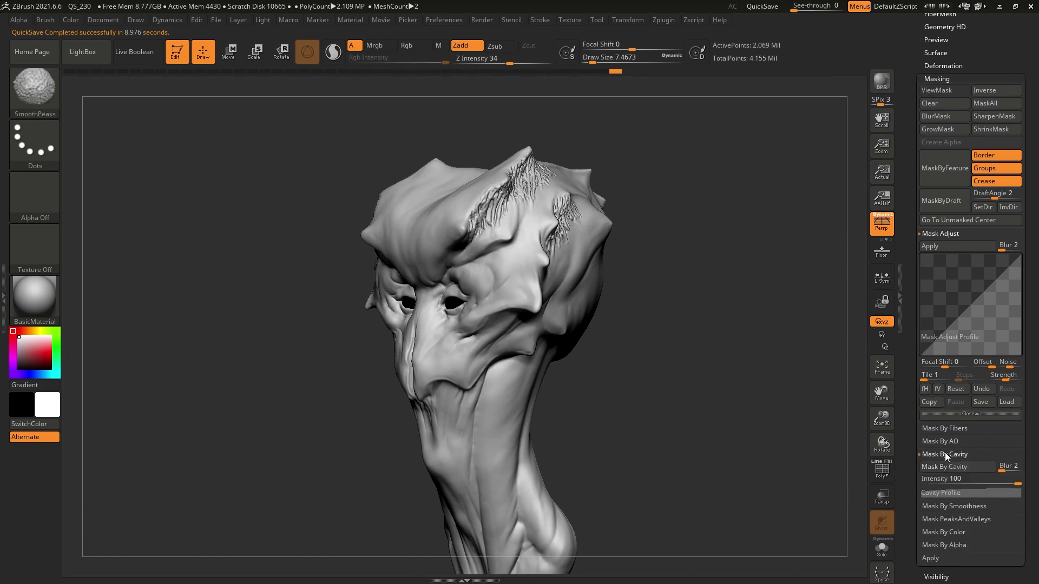
left_click_drag(916, 450, 917, 397)
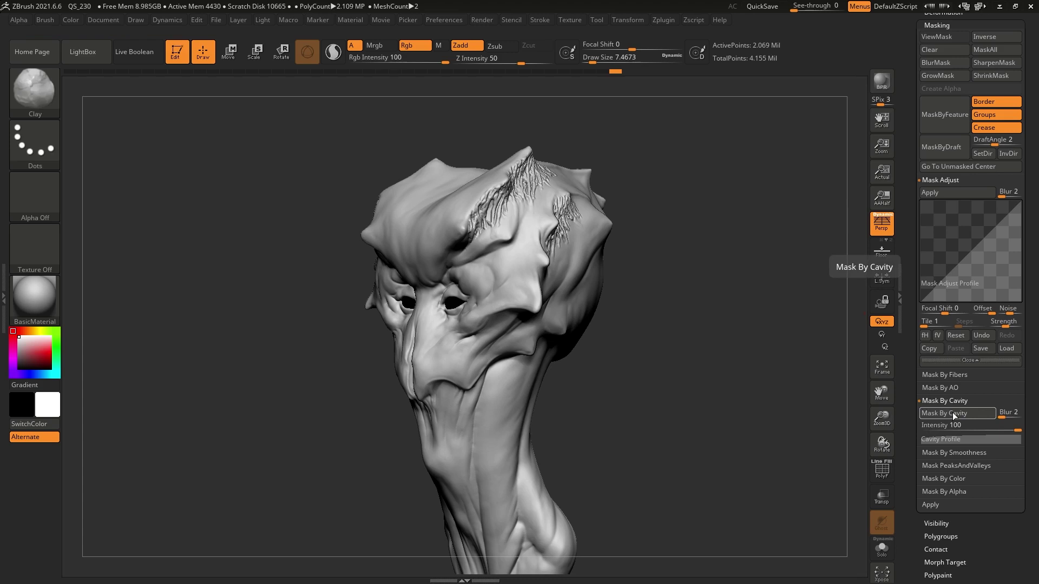
key("ctrl")
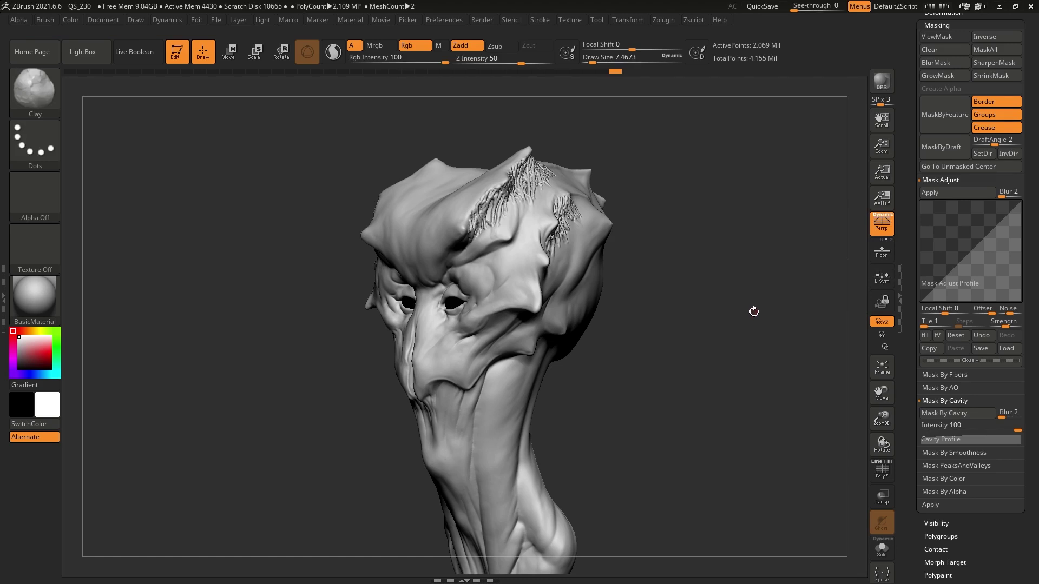
key("ctrl")
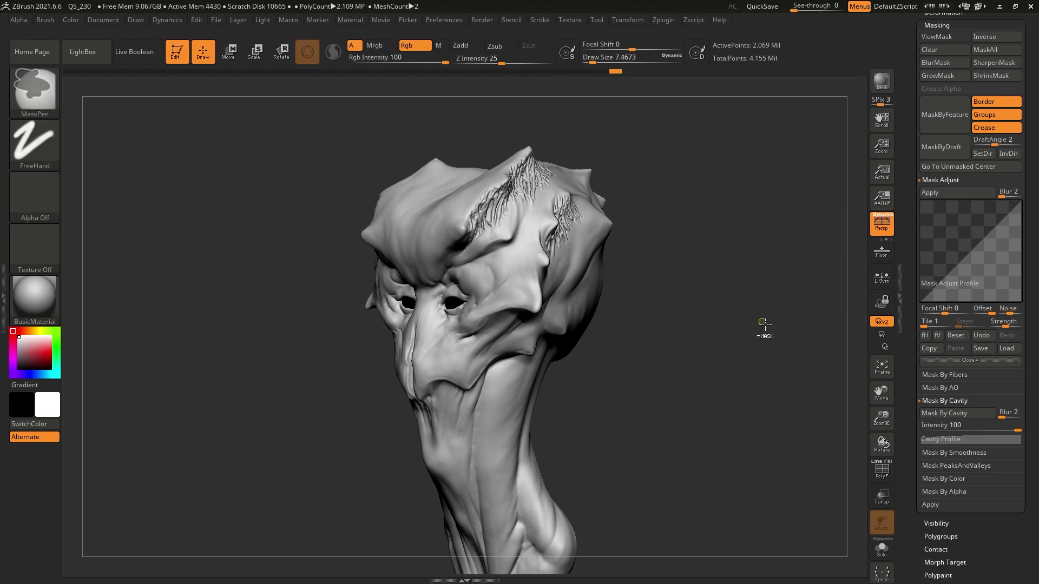
left_click(962, 418, "ctrl+alt")
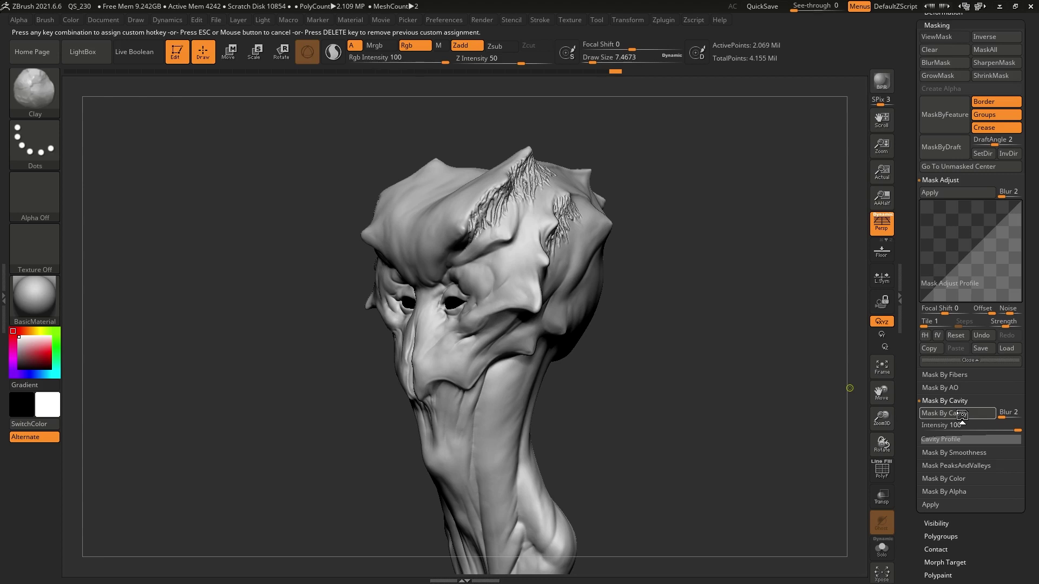
key("ctrl")
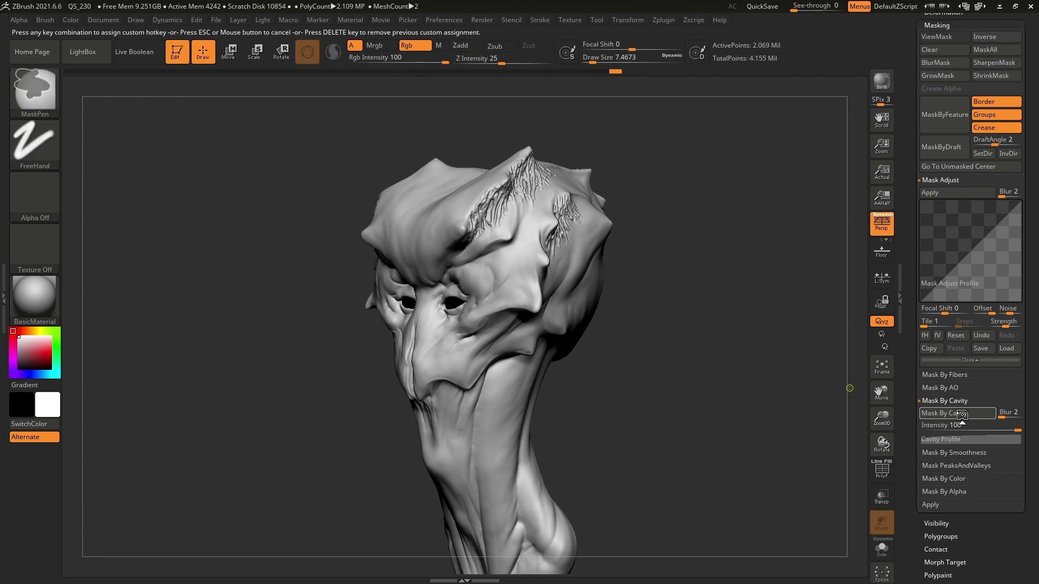
key("ctrl+3")
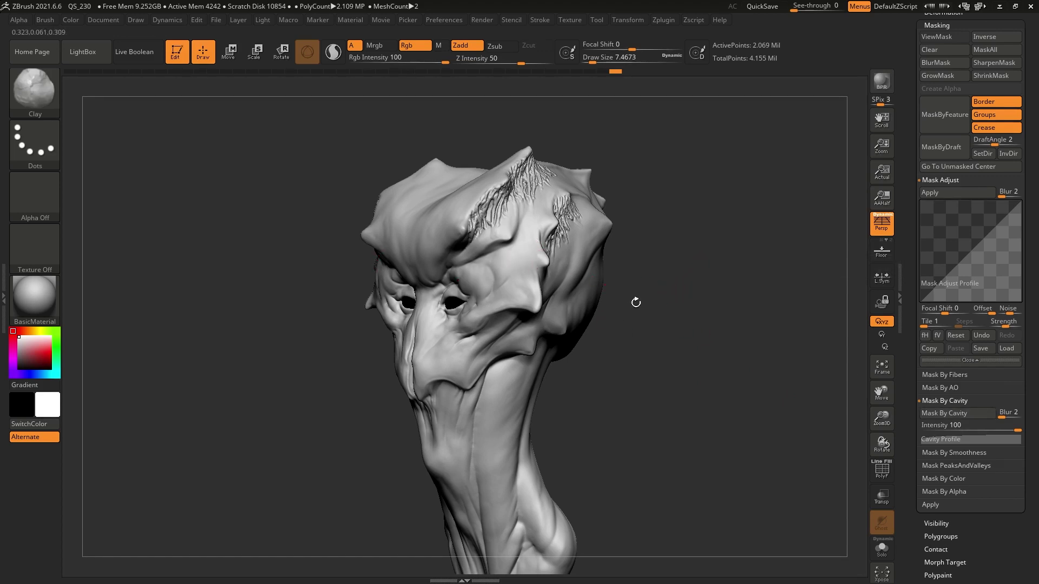
Mask the head by cavity with the mask inverted and hide the mask display
mouse_move(699, 312)
left_mouse_down()
mouse_move(675, 254)
mouse_move(673, 265)
mouse_move(636, 256)
mouse_move(595, 233)
mouse_move(583, 208)
left_mouse_up()
key("ctrl+h")
left_click(767, 219, "ctrl")
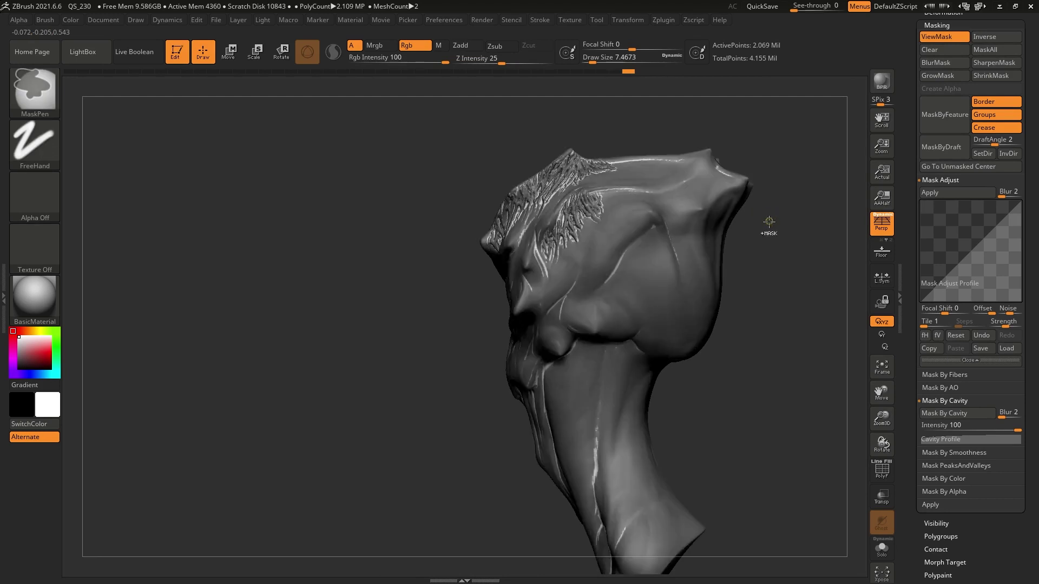
mouse_move(772, 157)
left_mouse_down()
mouse_move(788, 164)
mouse_move(536, 158)
mouse_move(575, 157)
left_mouse_up()
key("ctrl+h")
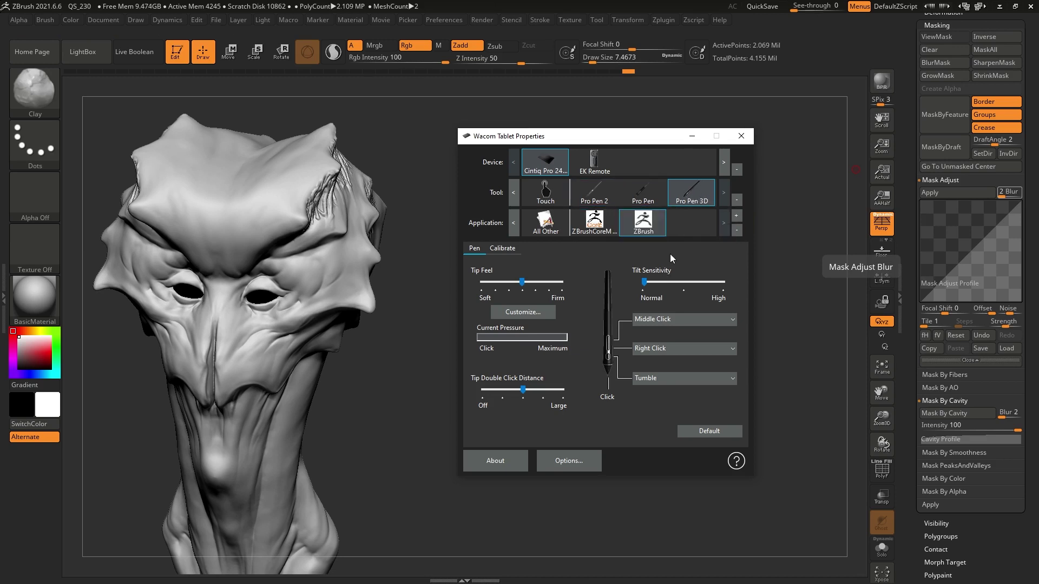
In Wacom Tablet Properties, set the Pro Pen 3D's upper button for ZBrush to the Radial Menu on-screen control
left_click(642, 193)
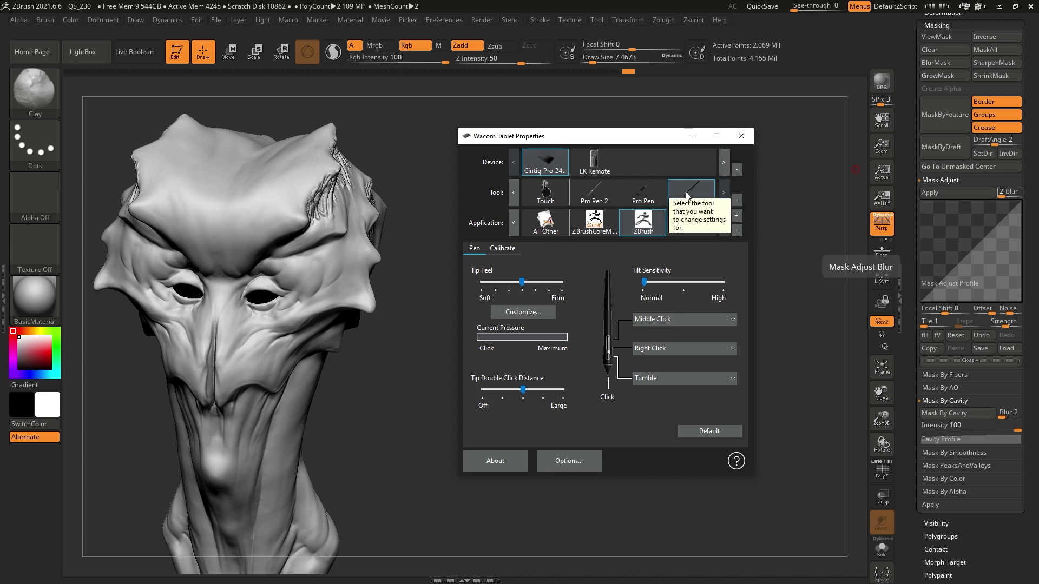
left_click(648, 189)
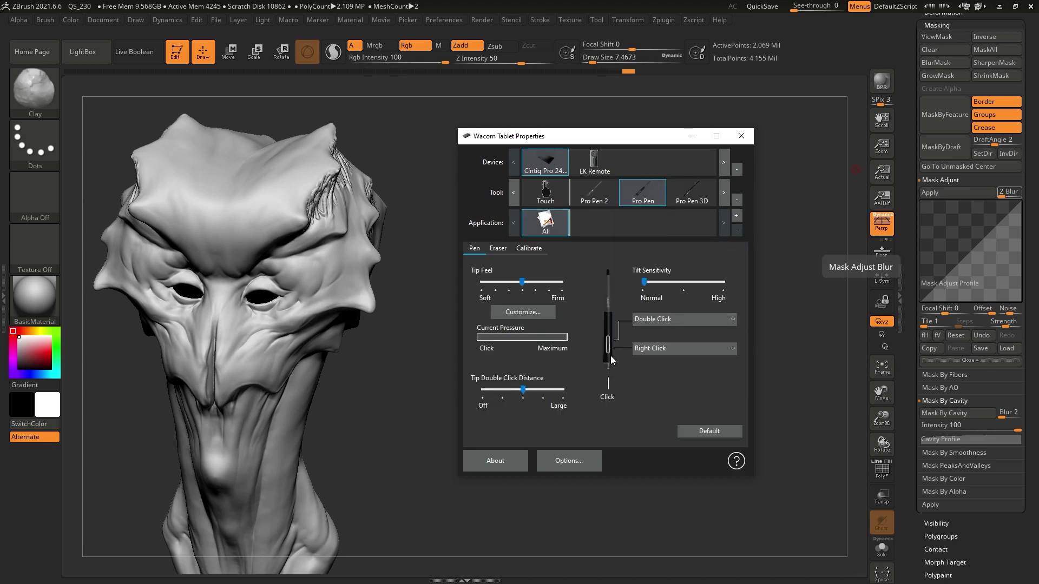
left_click(691, 199)
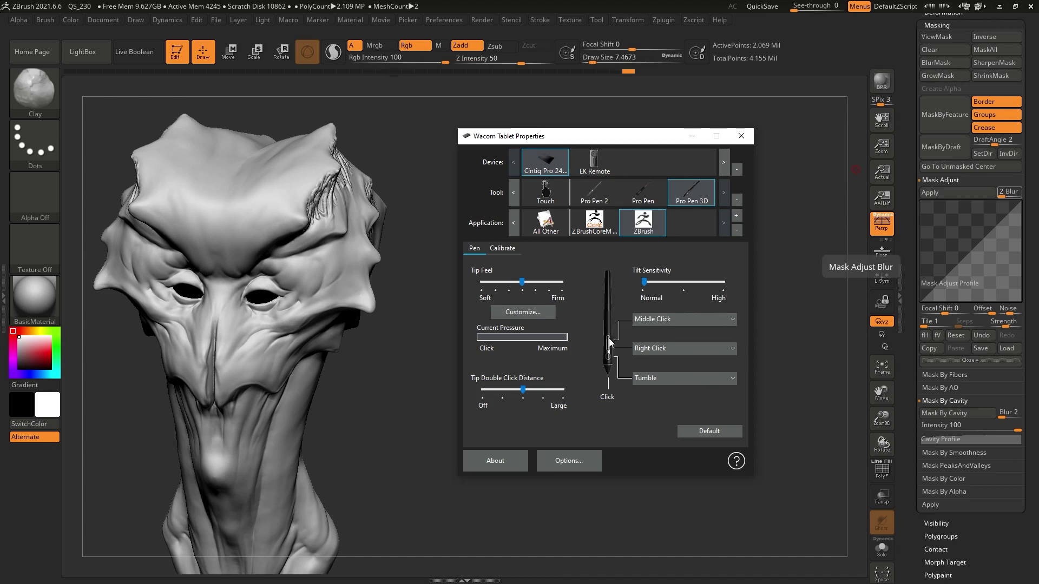
left_click(729, 318)
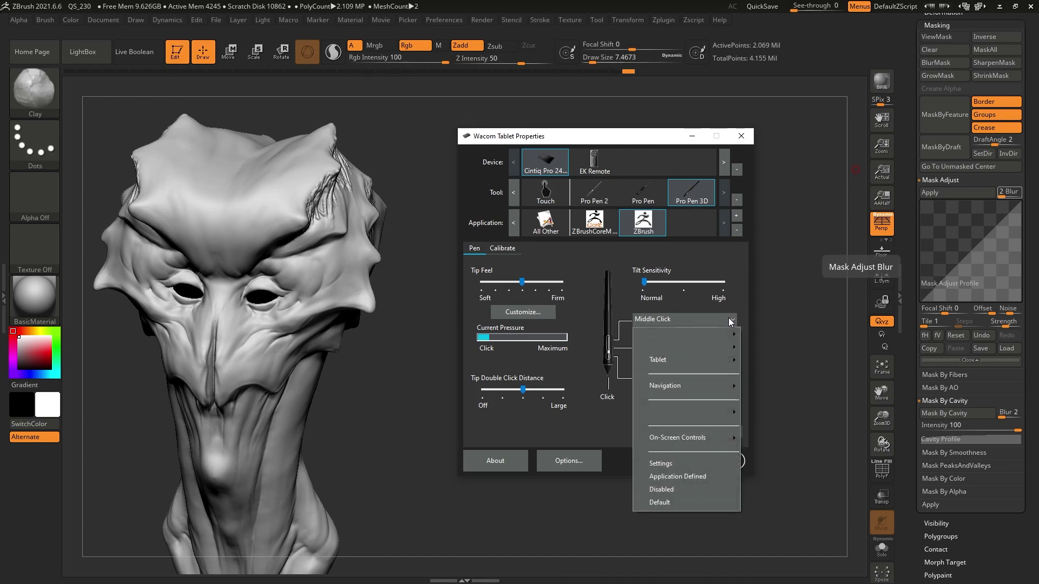
mouse_move(709, 436)
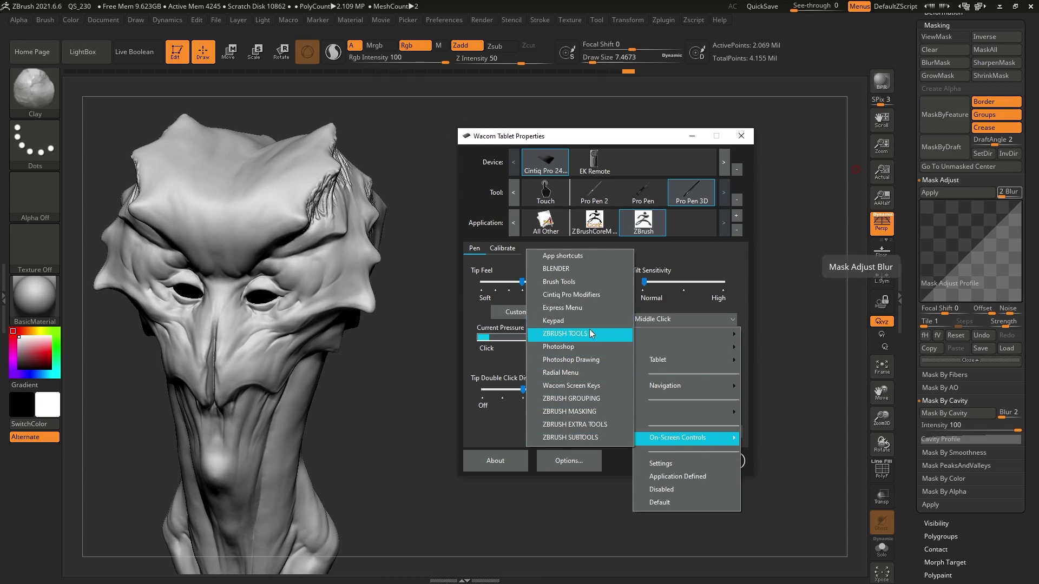
left_click(582, 372)
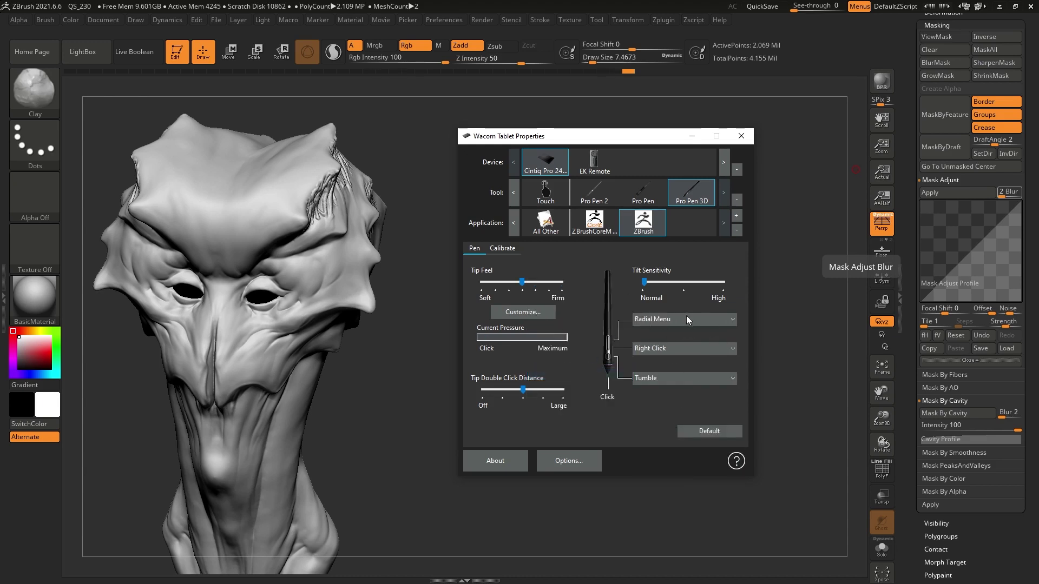
left_click(718, 323)
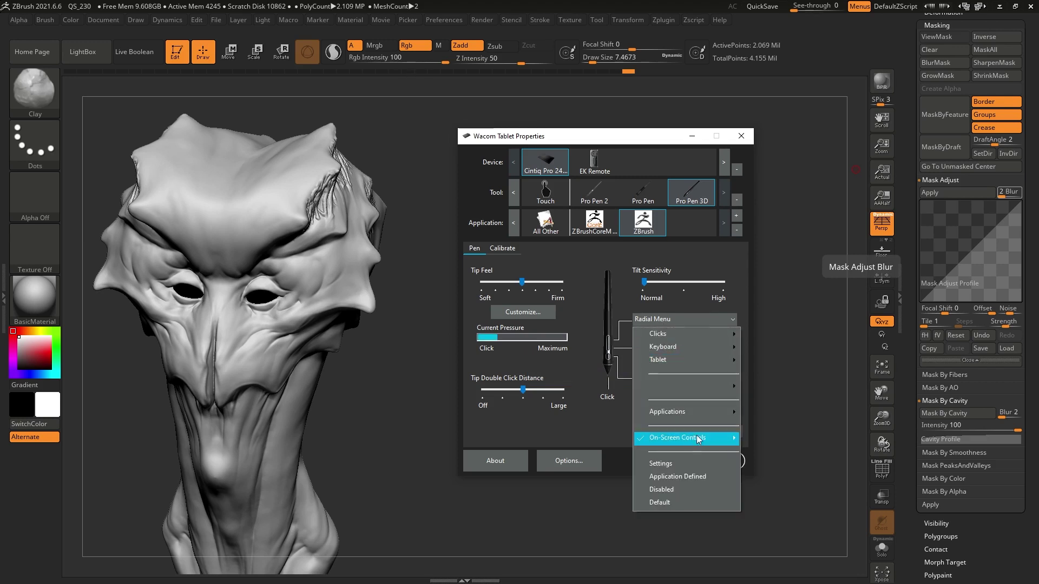
left_click(722, 255)
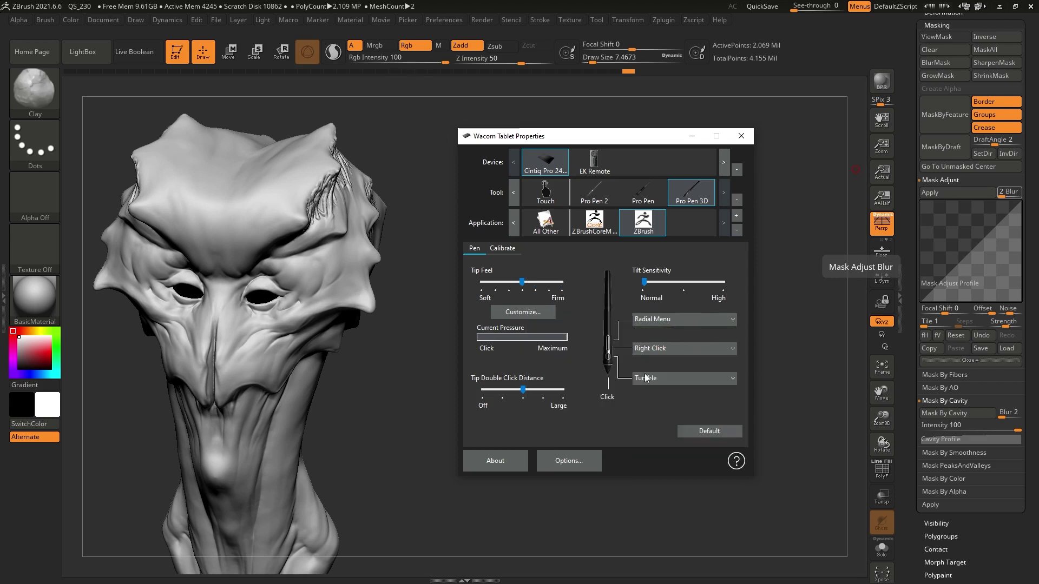
Open the EK Remote's on-screen controls and browse the list of existing panels
left_click(592, 162)
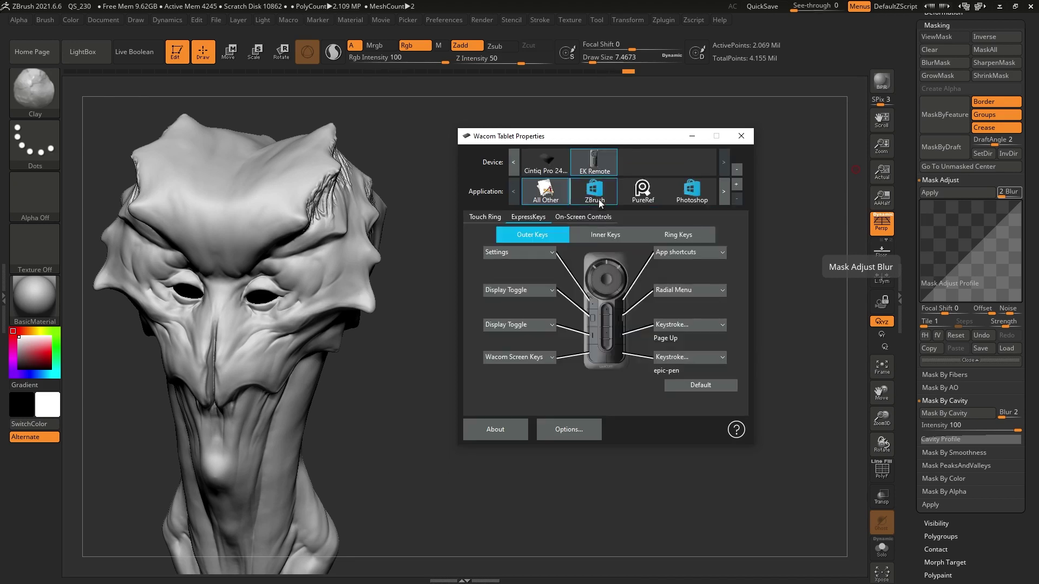
left_click(485, 216)
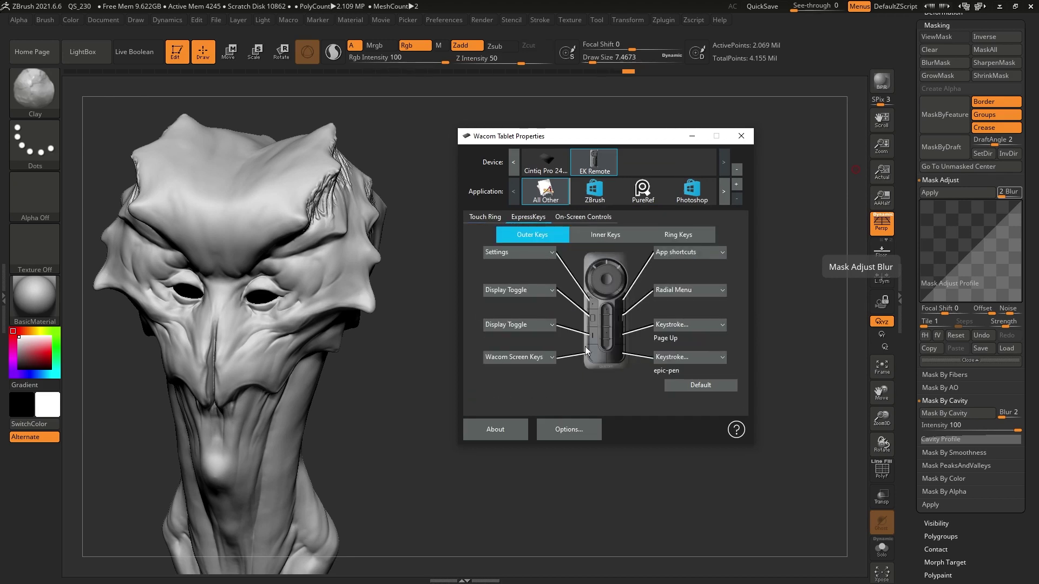
left_click(586, 216)
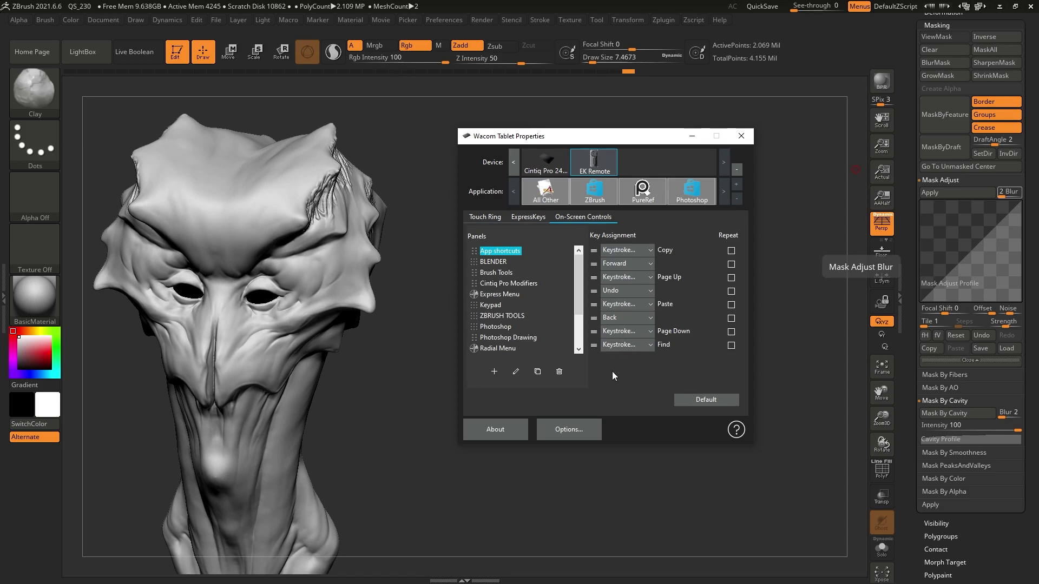
scroll(580, 276, "down", 1)
left_click_drag(580, 274, 575, 296)
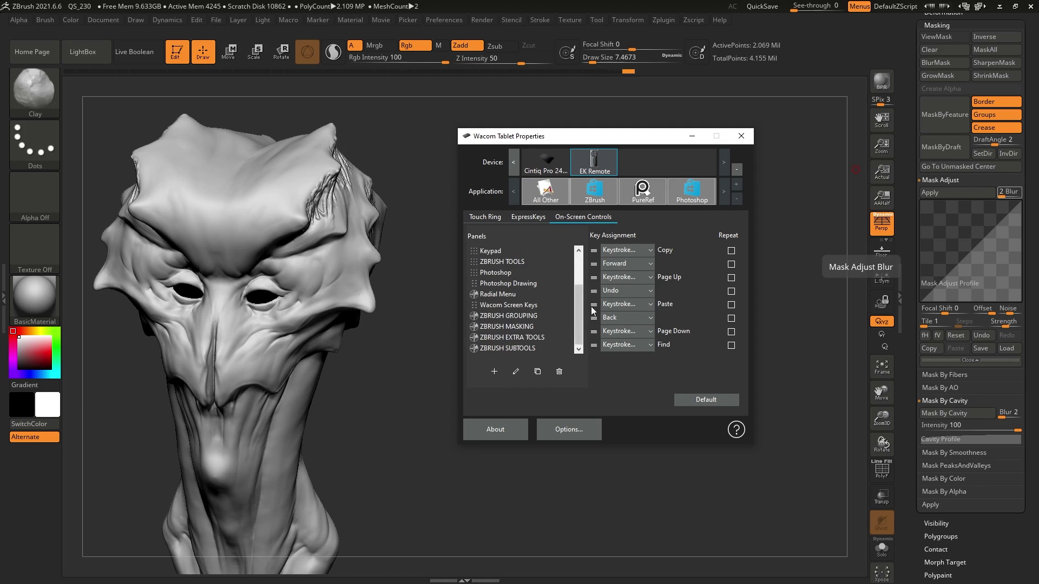
Create a panel named MASKING TOOLS ZB with the radial layout, a size two notches larger, and Display at Cursor enabled
left_click(494, 371)
type("MASKINT")
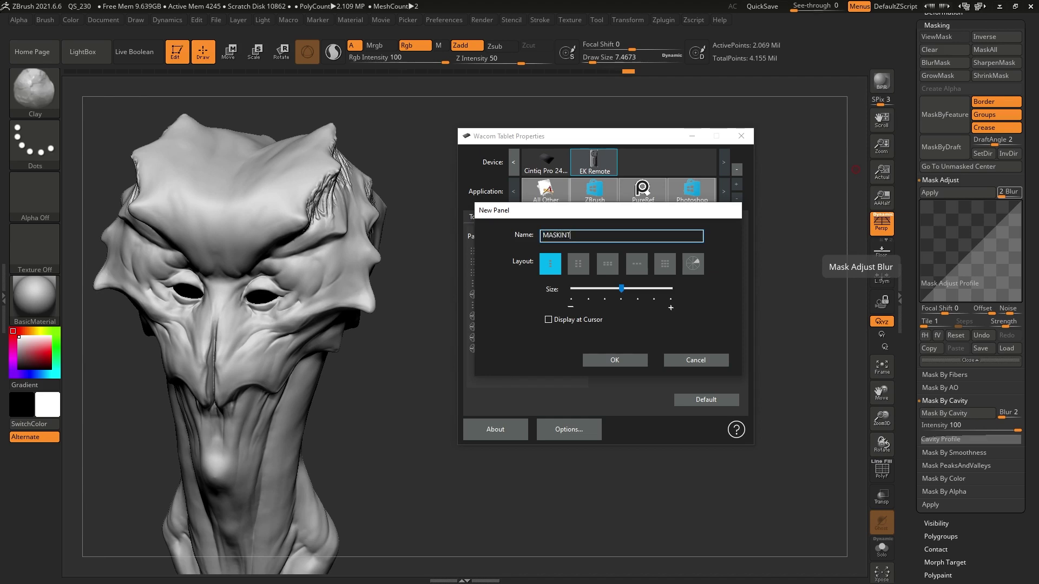
key("BackSpace")
type("G TOOLS ZB")
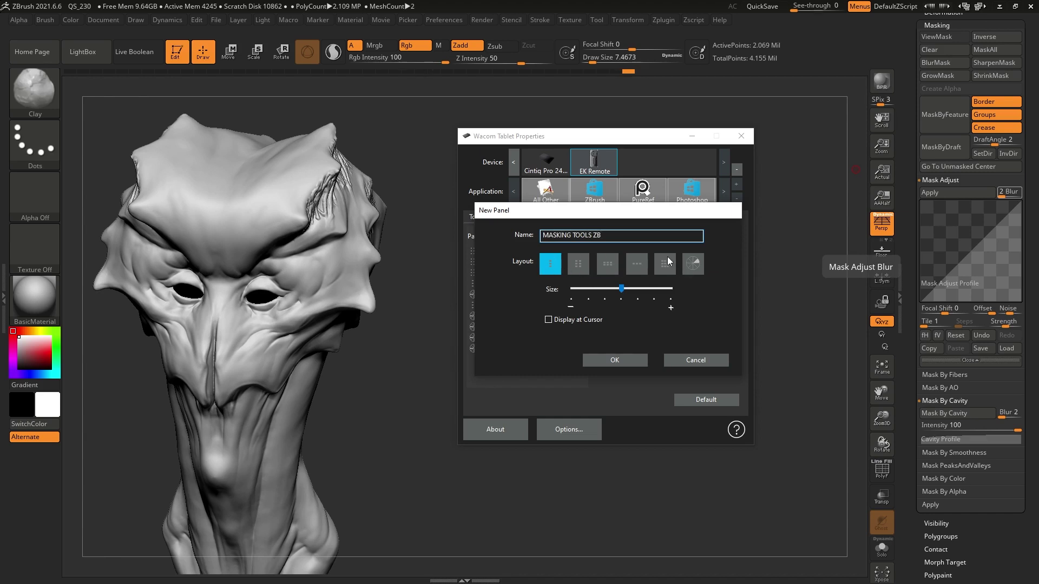
left_click(695, 264)
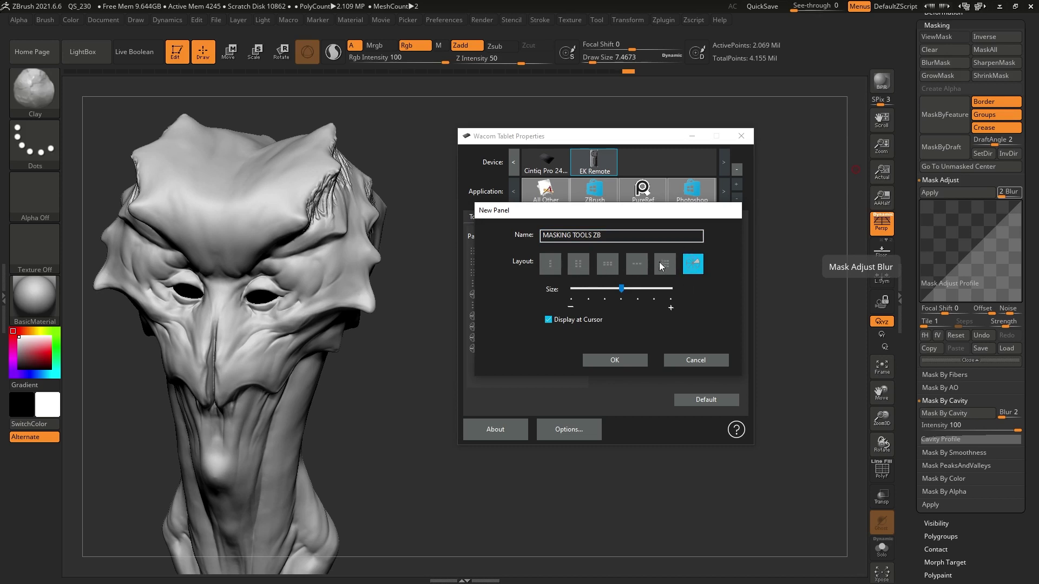
left_click_drag(624, 291, 653, 289)
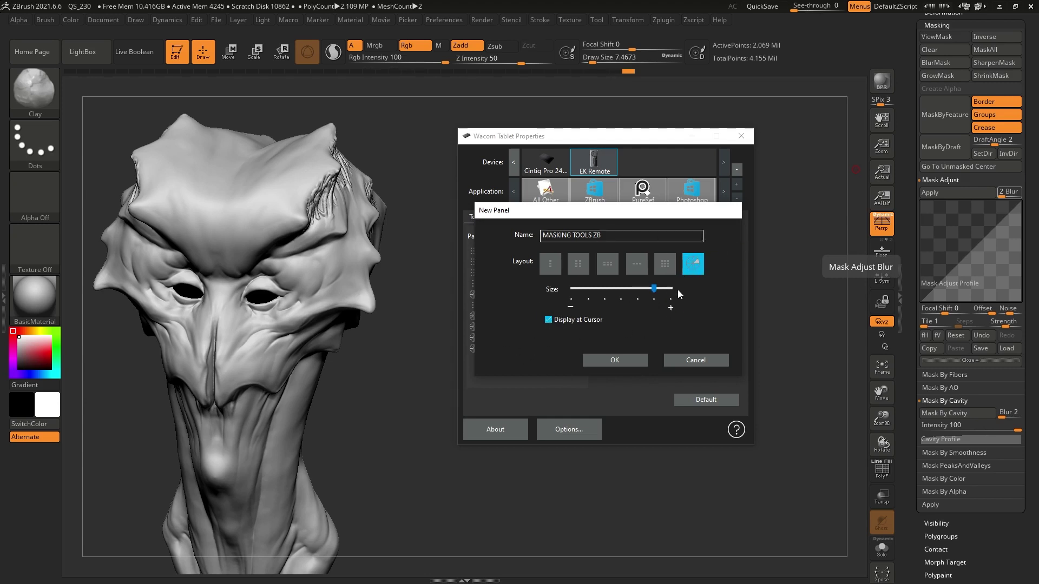
left_click(629, 359)
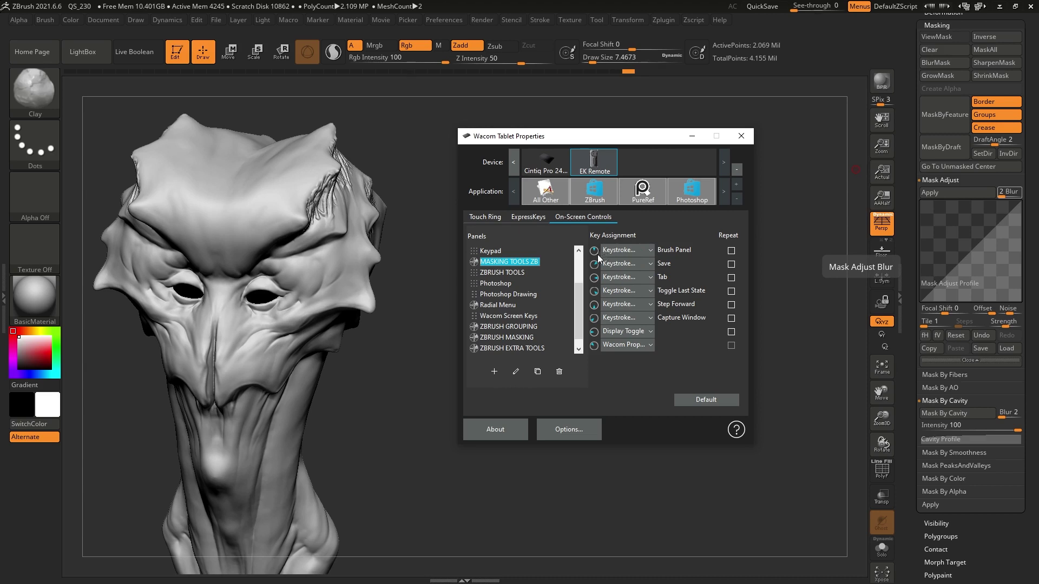
Replace the keystroke in the MASKING TOOLS ZB panel's Brush Panel slot with Num +
left_click(647, 251)
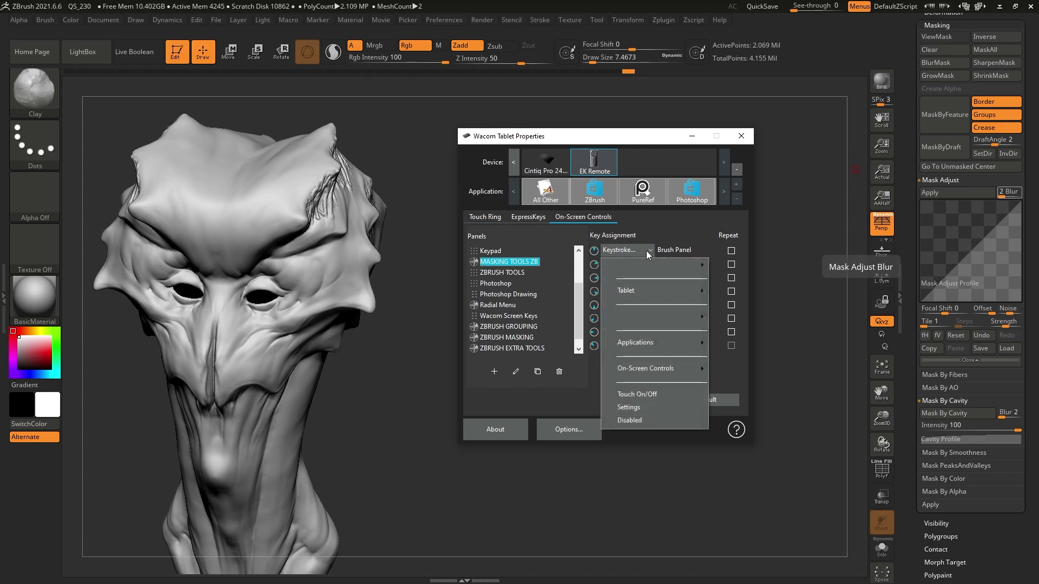
mouse_move(640, 269)
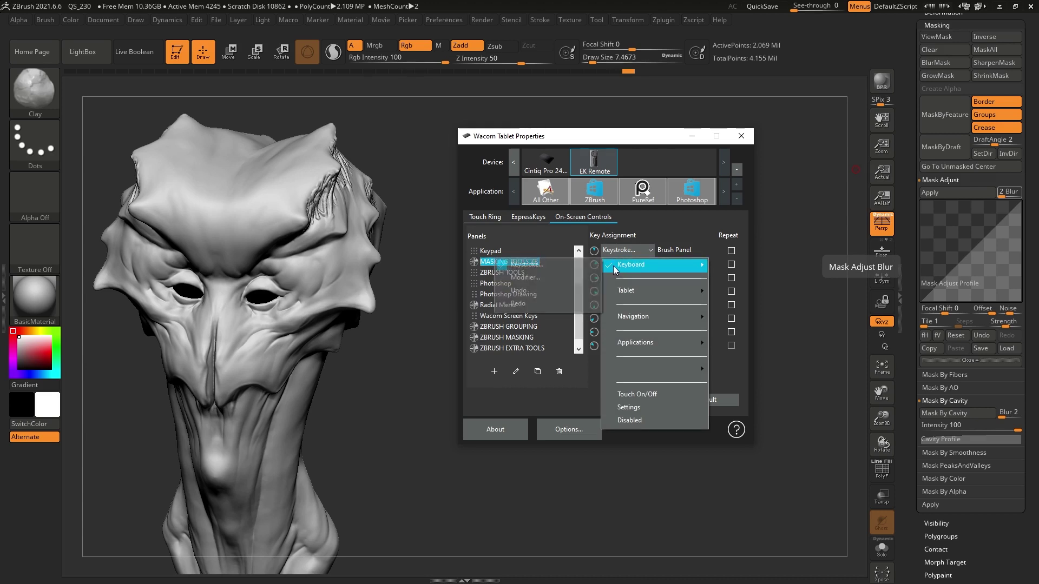
left_click(529, 264)
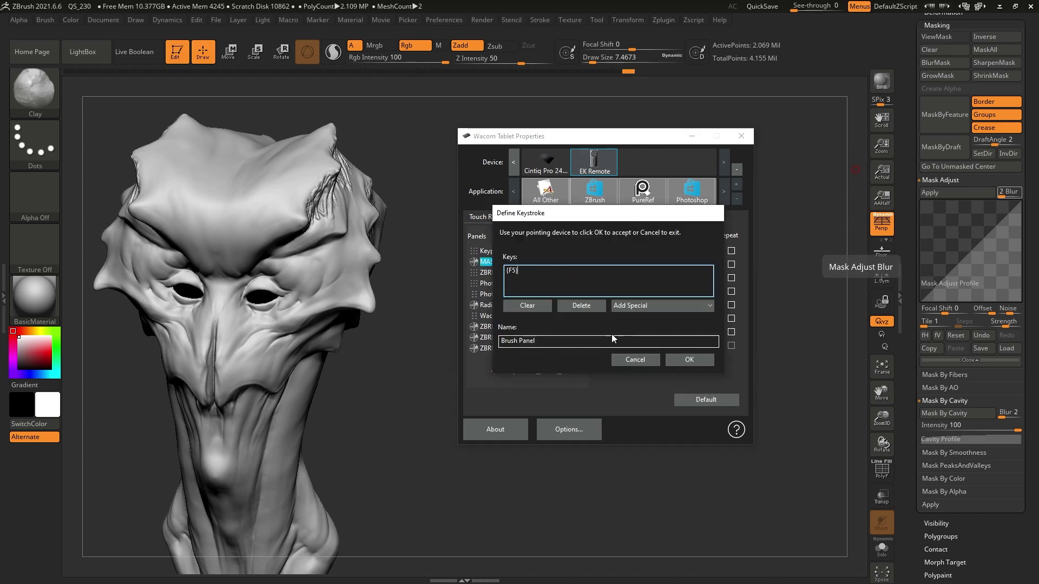
left_click(535, 306)
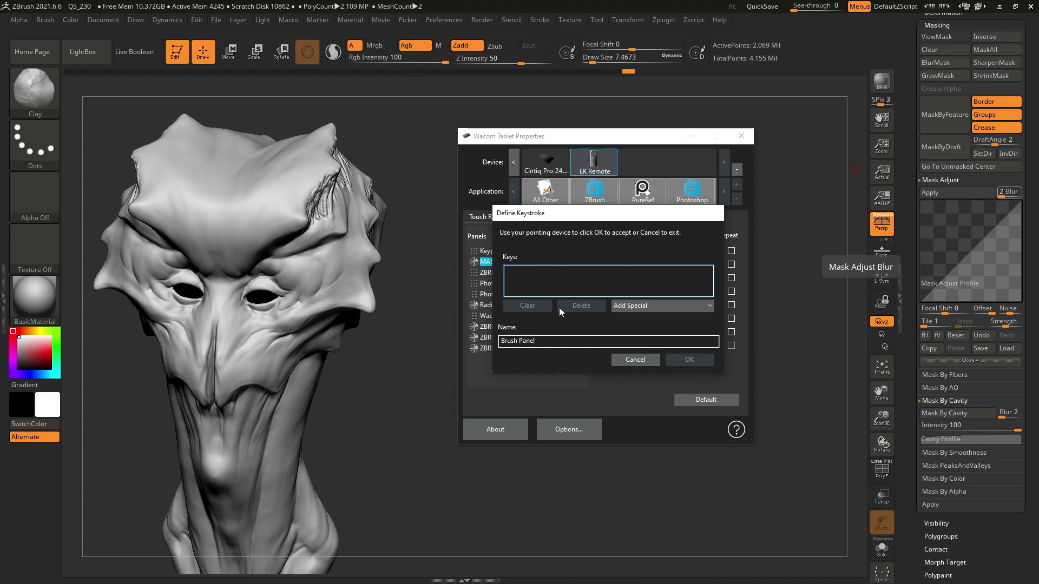
key("KP_Add")
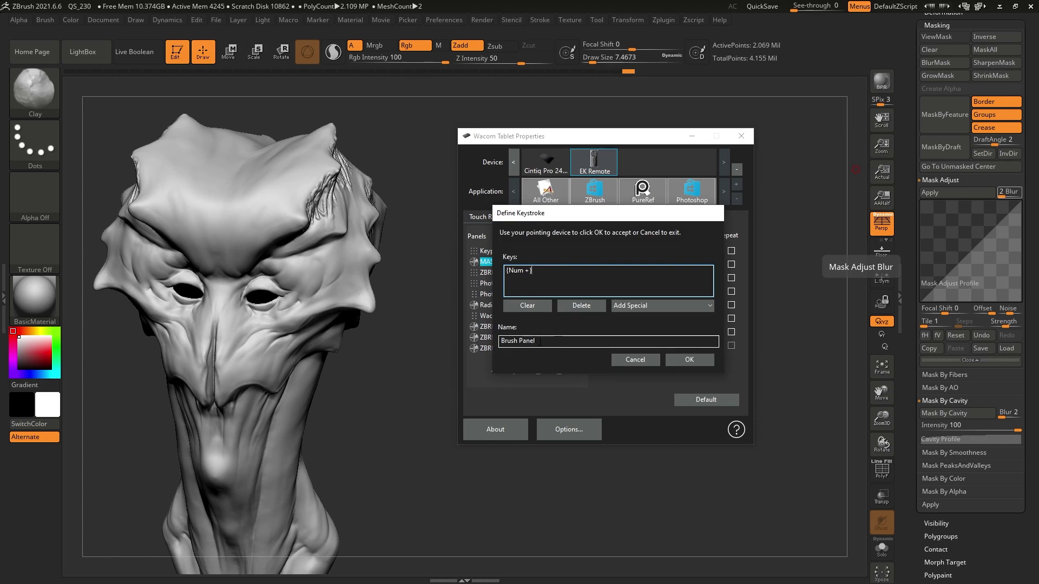
Check the GrowMask hotkey in ZBrush and name the Num + keystroke GROW
left_click(499, 341)
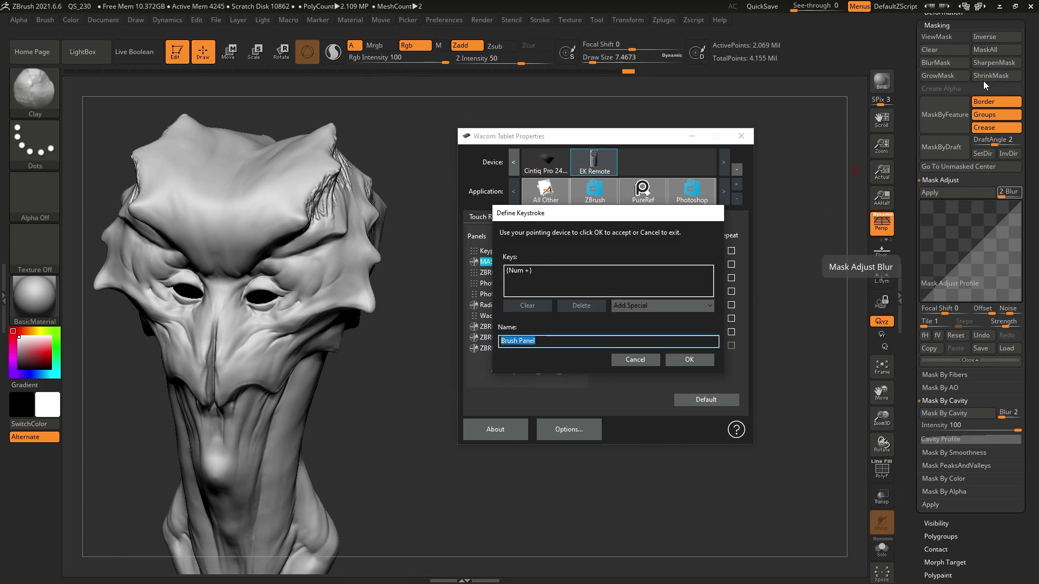
left_click(910, 75)
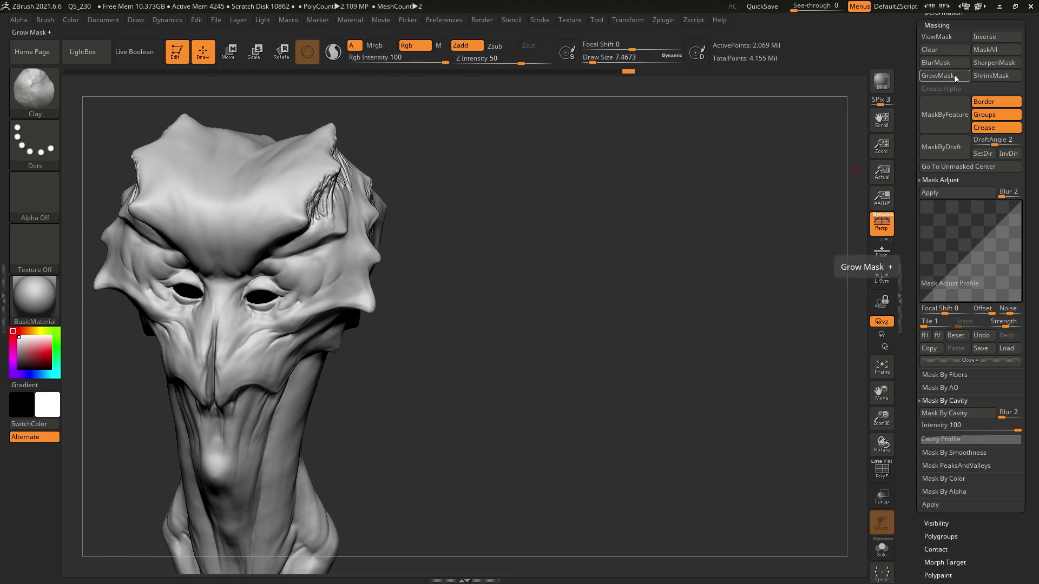
key("alt+Tab")
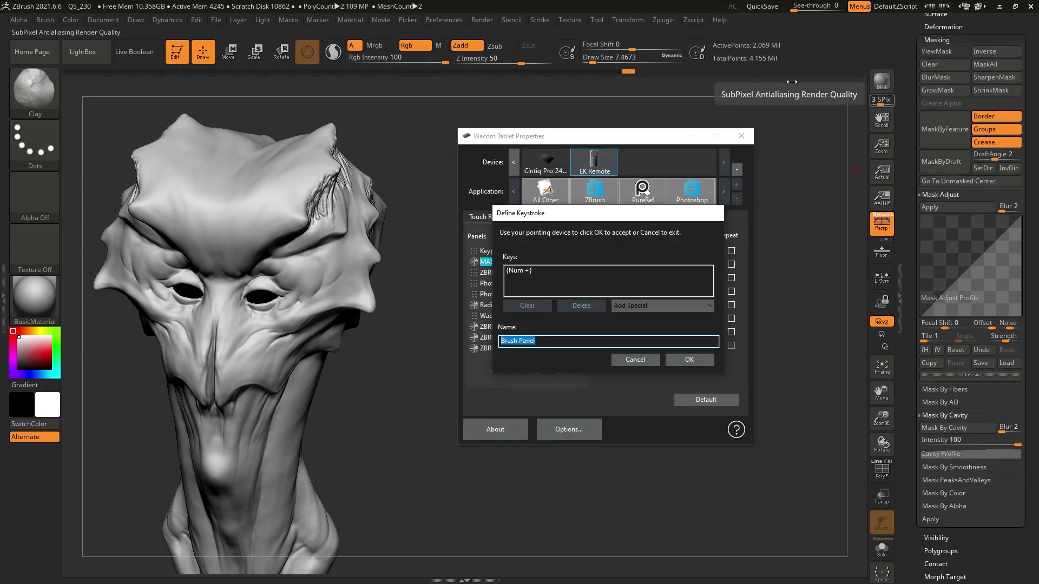
left_click(620, 339)
key("ctrl+a")
type("GROW")
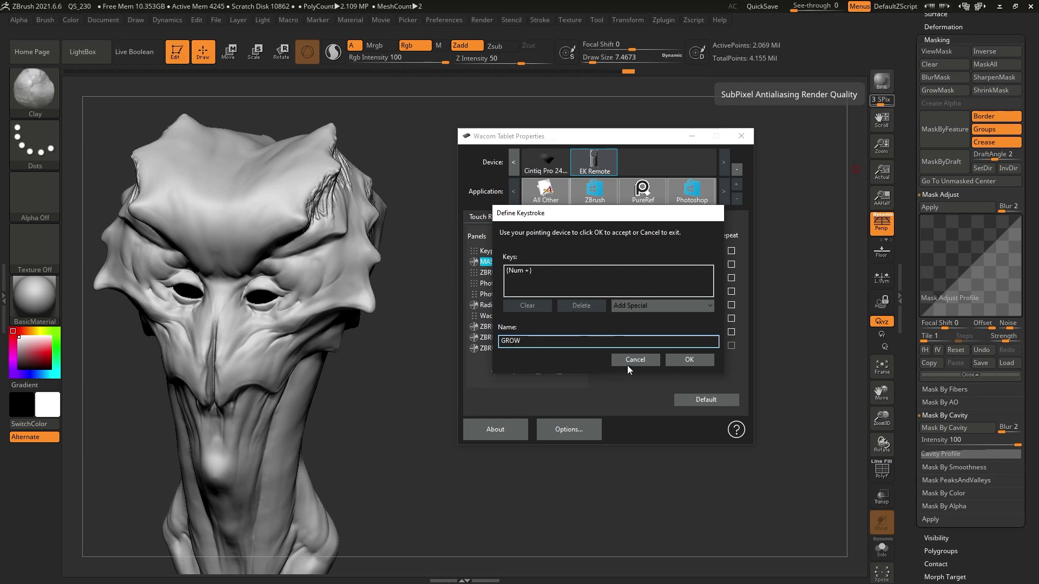
left_click(682, 359)
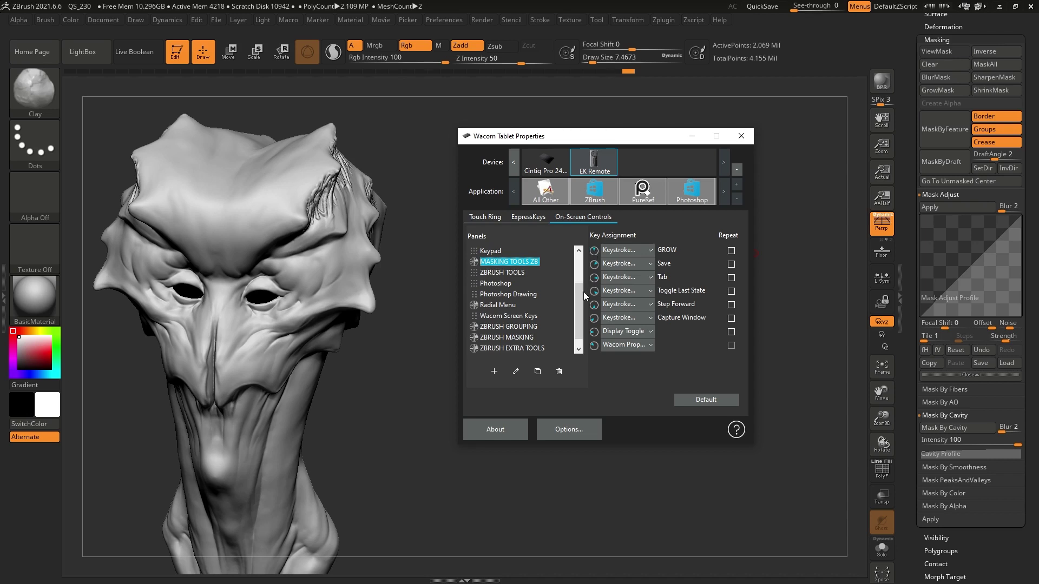
Redefine the Step Forward slot with the keystroke Num - and the name SHRINK
left_click(646, 317)
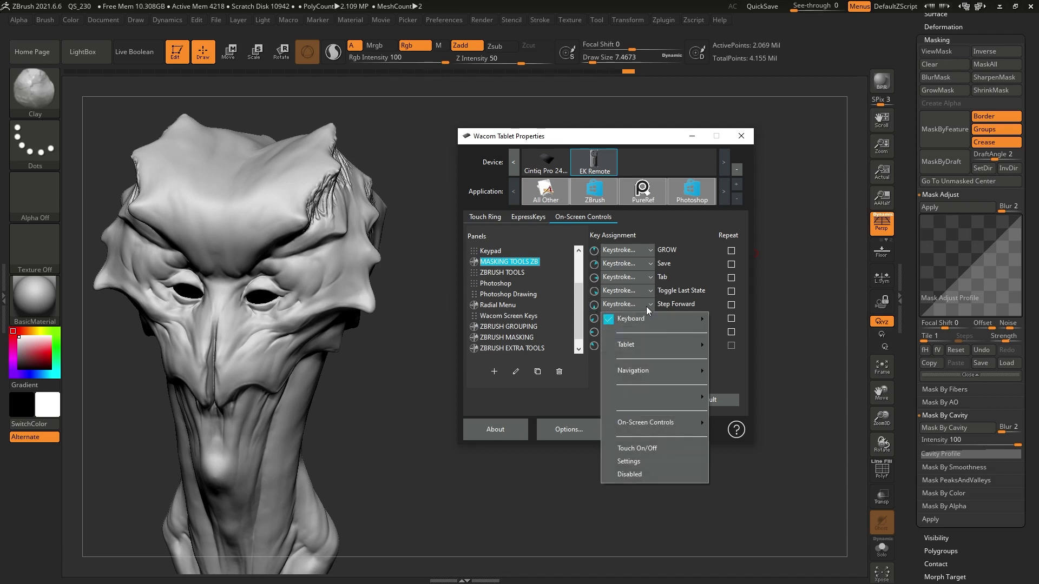
mouse_move(697, 324)
left_click(737, 319)
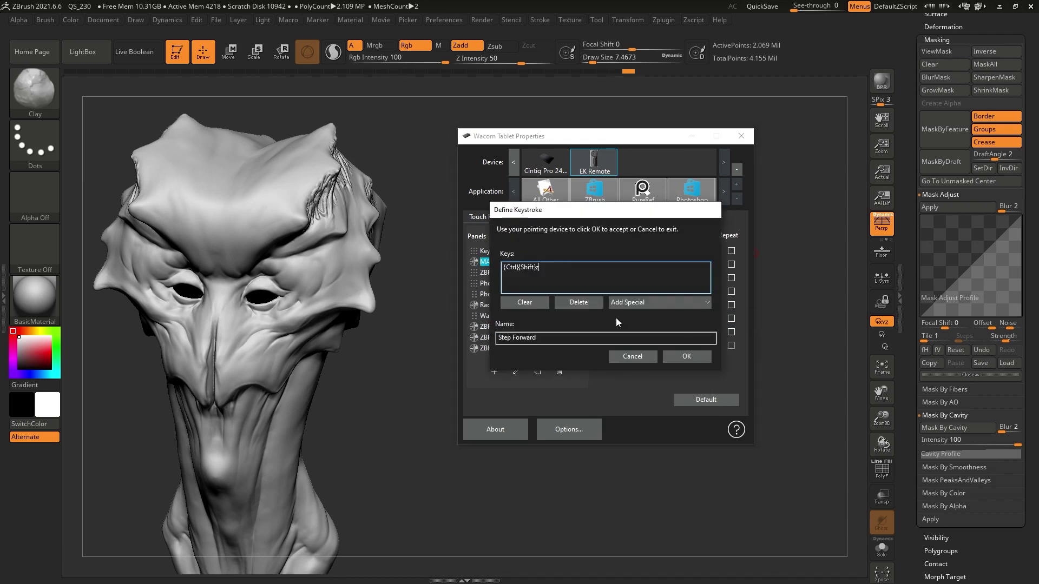
left_click(537, 302)
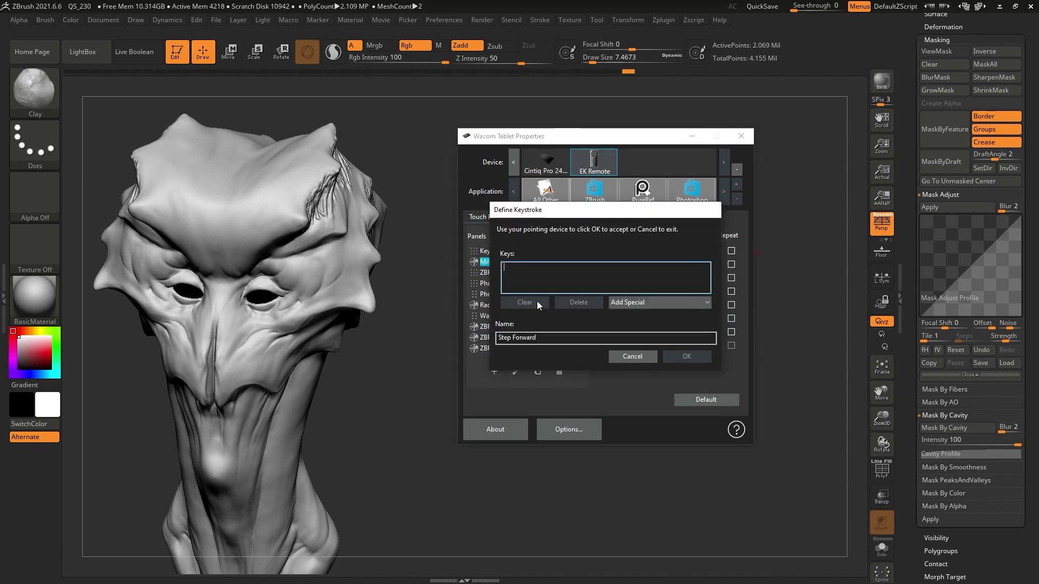
key("KP_Subtract")
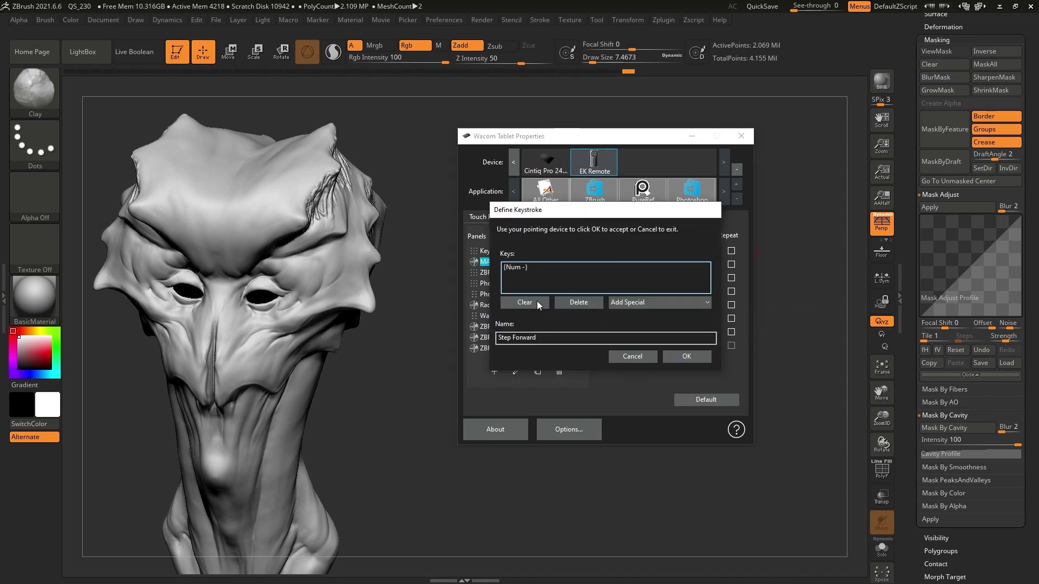
left_click(543, 335)
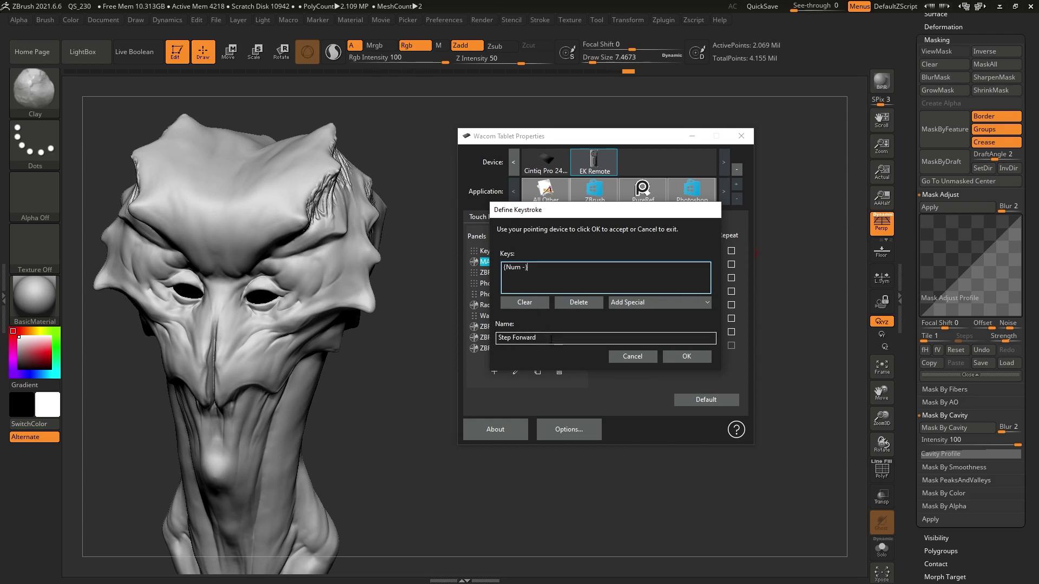
type("SHRI")
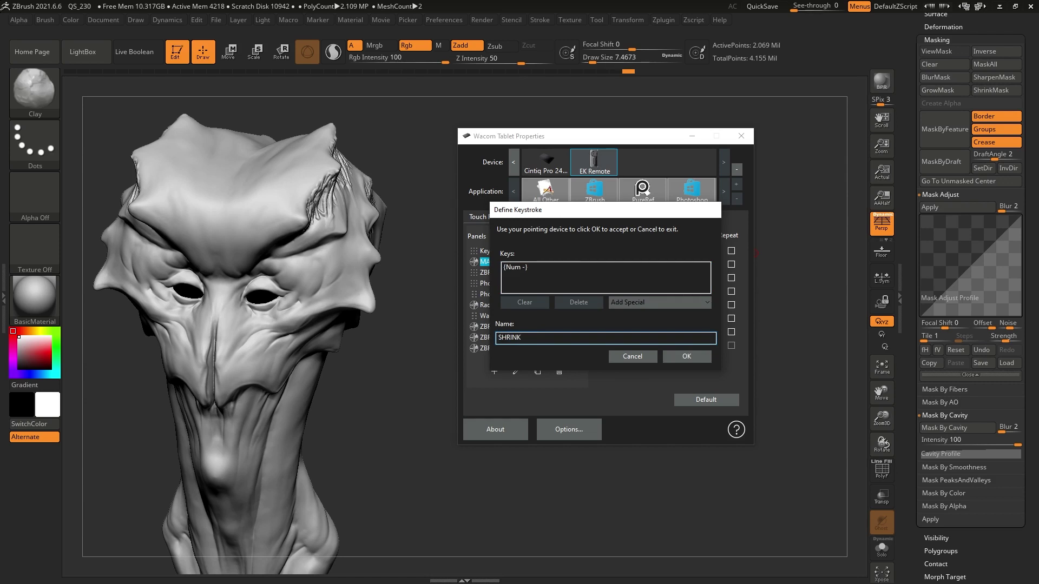
type("NK")
left_click(690, 356)
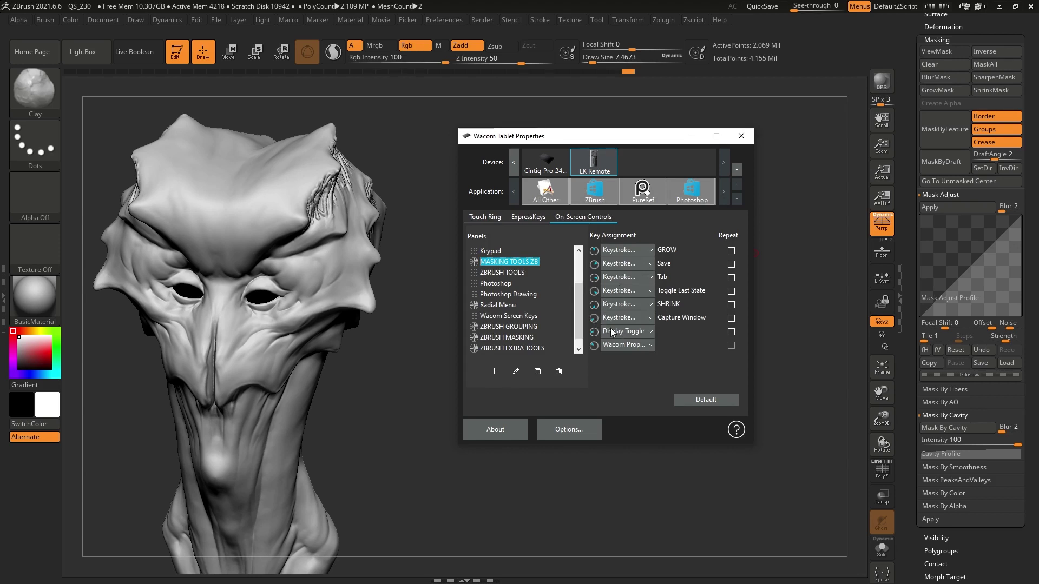
Change the Display Toggle slot to the keystroke Ctrl + Num - and name it BLUR
left_click(636, 332)
left_click(722, 347)
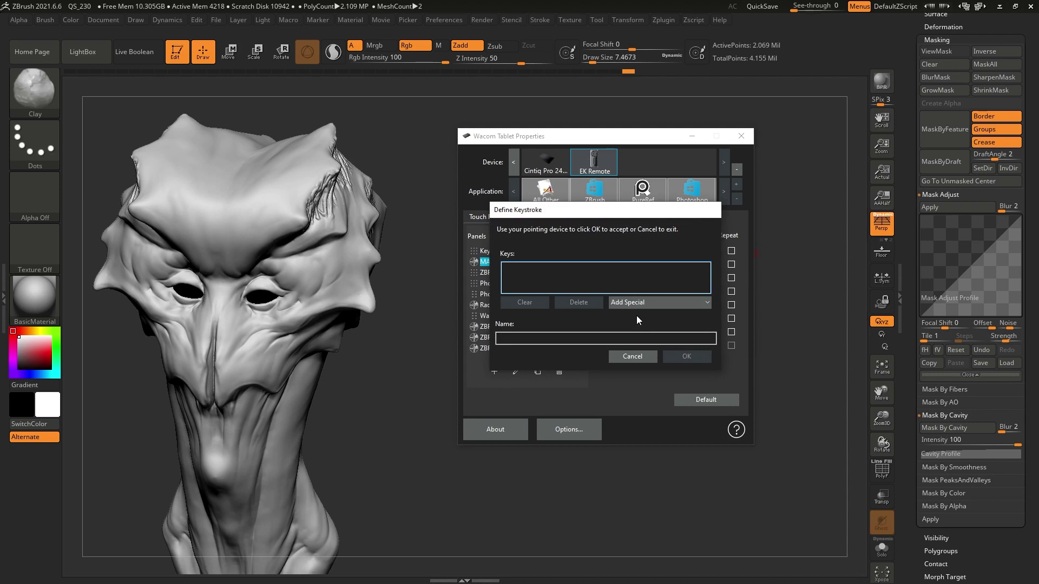
key("ctrl+KP_Subtract")
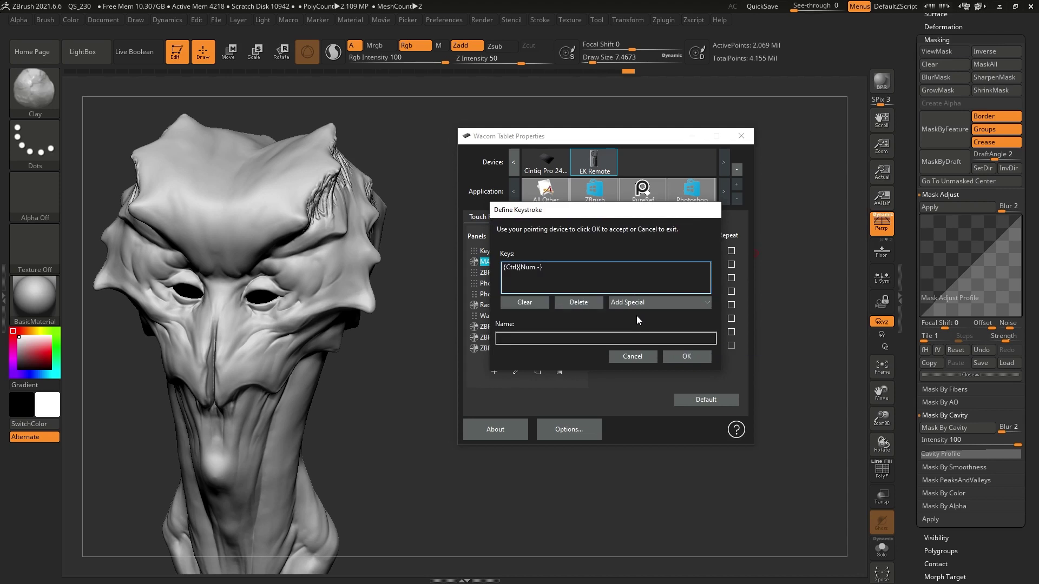
left_click(560, 338)
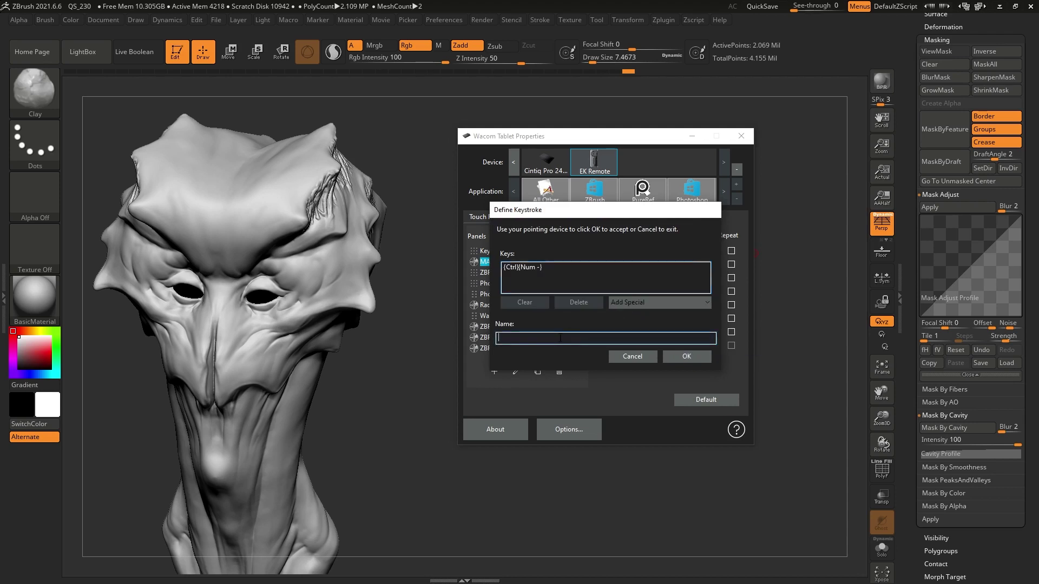
type("BLUR")
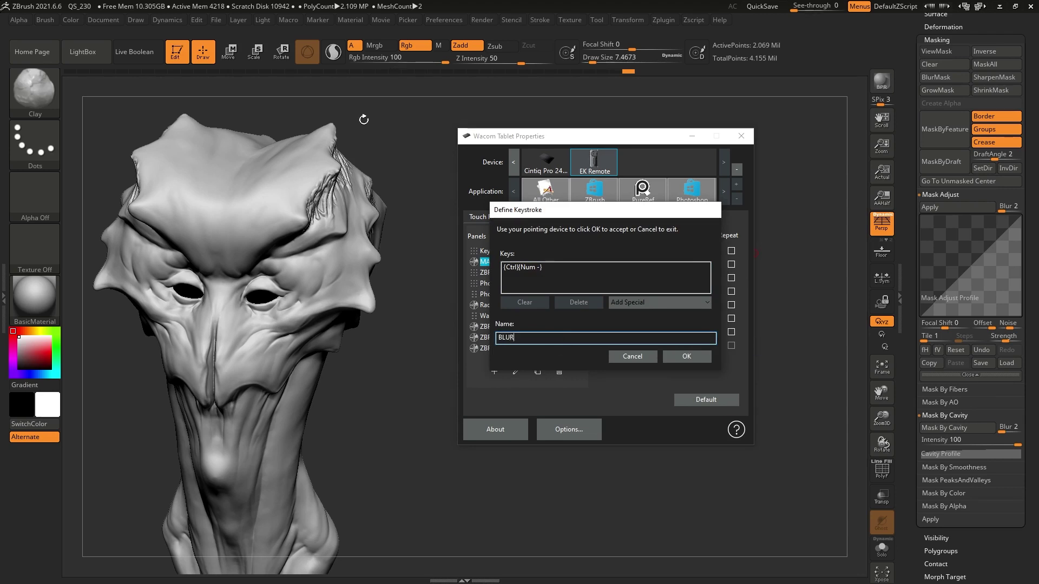
left_click(683, 357)
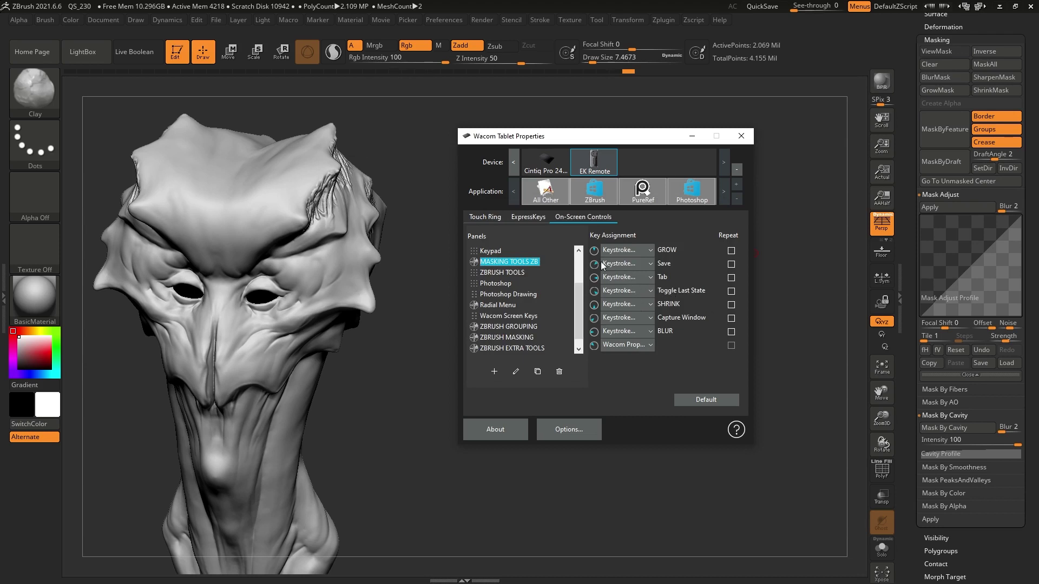
Redefine the Tab slot with the keystroke Ctrl + Num + and the name SHARPEN
left_click(632, 277)
mouse_move(682, 292)
left_click(730, 299)
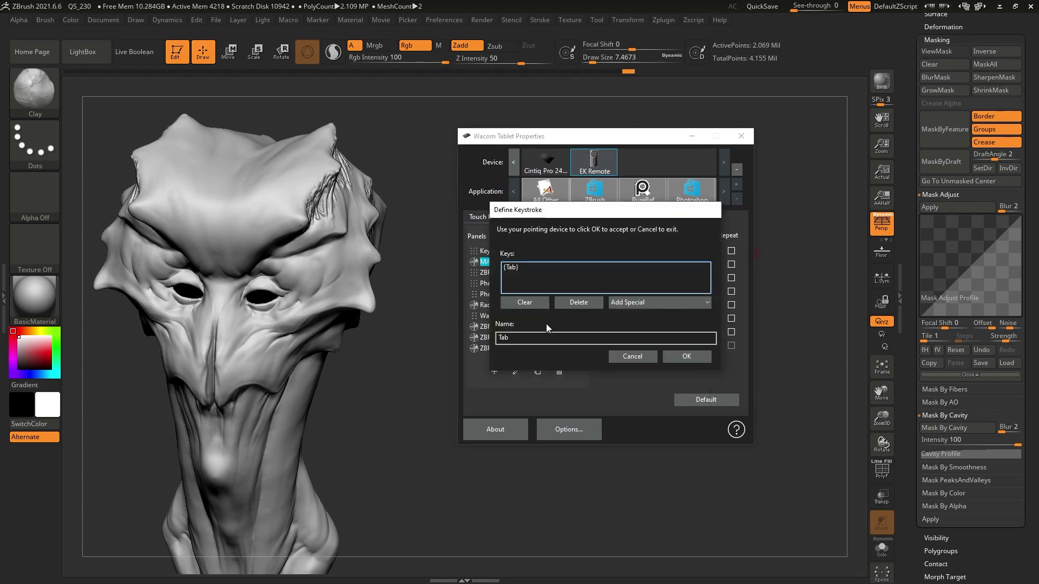
left_click(527, 303)
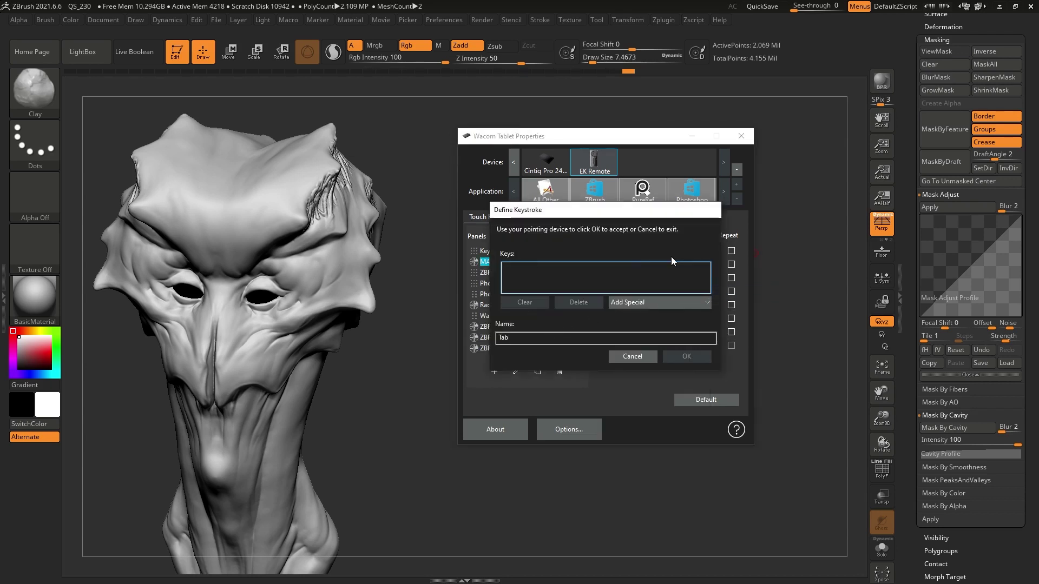
key("ctrl+KP_Add")
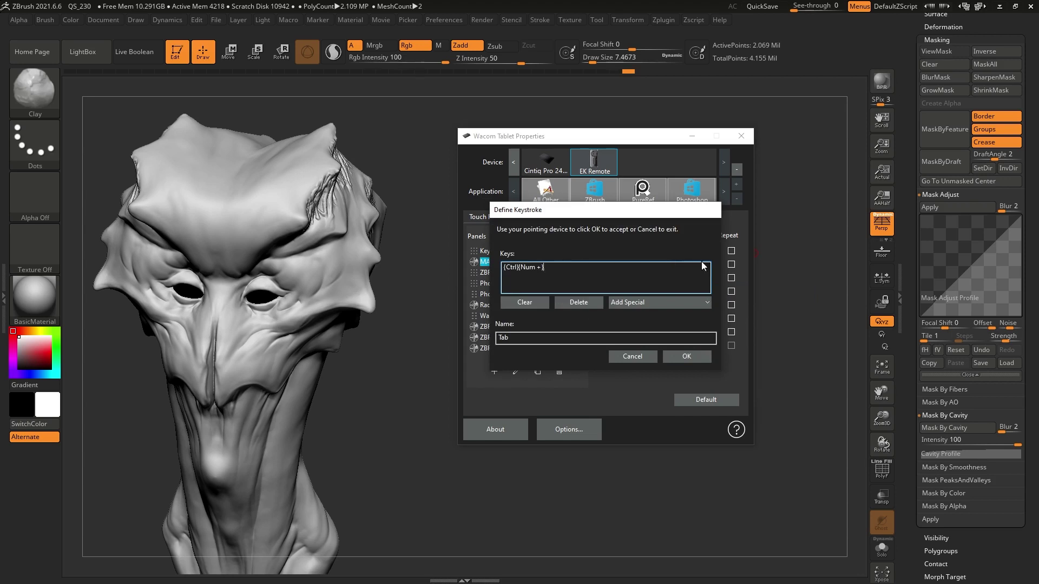
left_click_drag(520, 338, 489, 336)
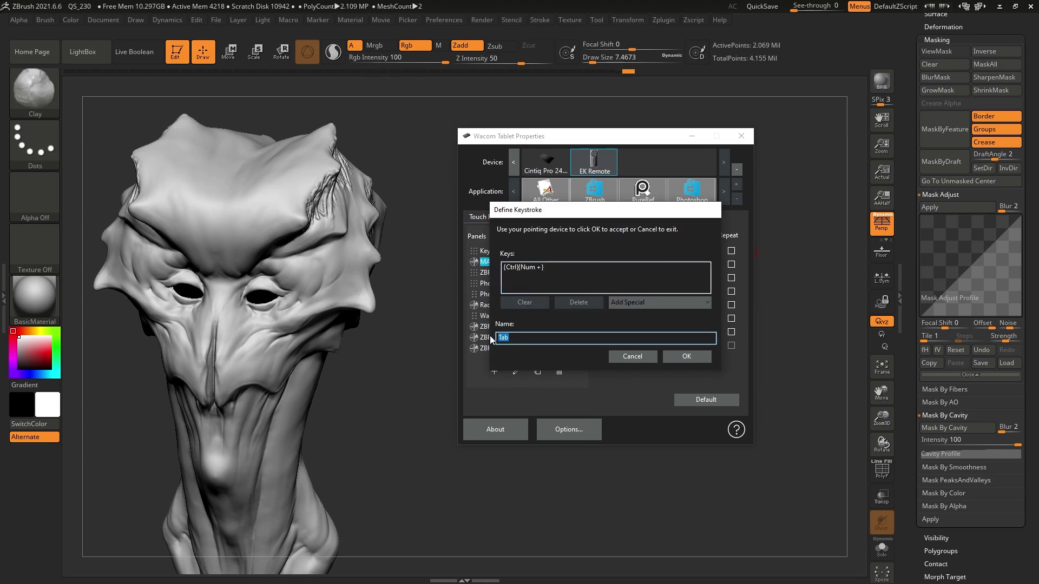
key("BackSpace")
type("SHARPEN")
left_click(703, 356)
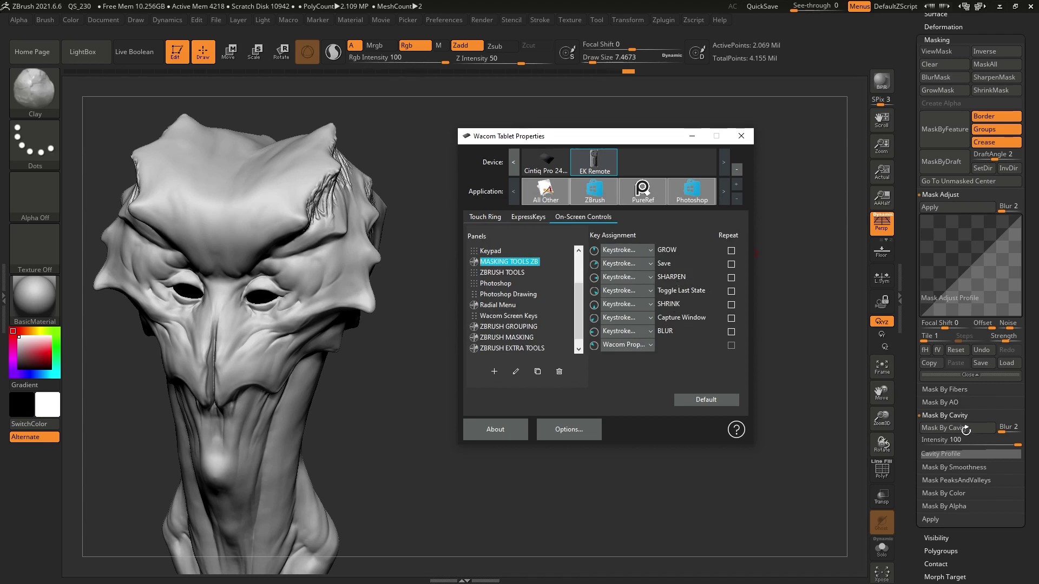
Redefine the Save slot with the keystroke Ctrl+3 and the name CAVITY
left_click(650, 264)
mouse_move(684, 279)
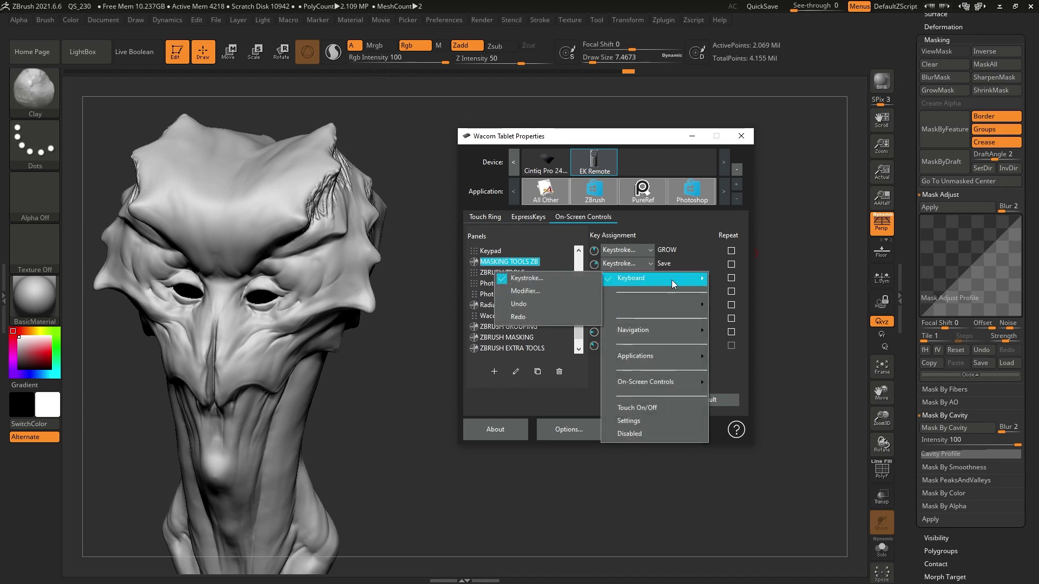
left_click(581, 279)
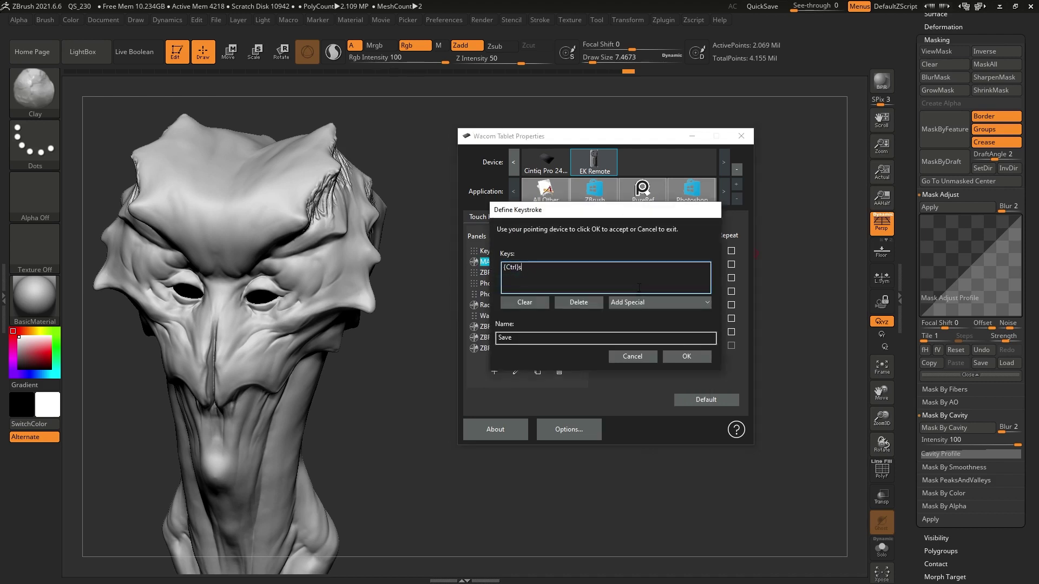
left_click(529, 304)
key("ctrl+3")
type("CAVITY")
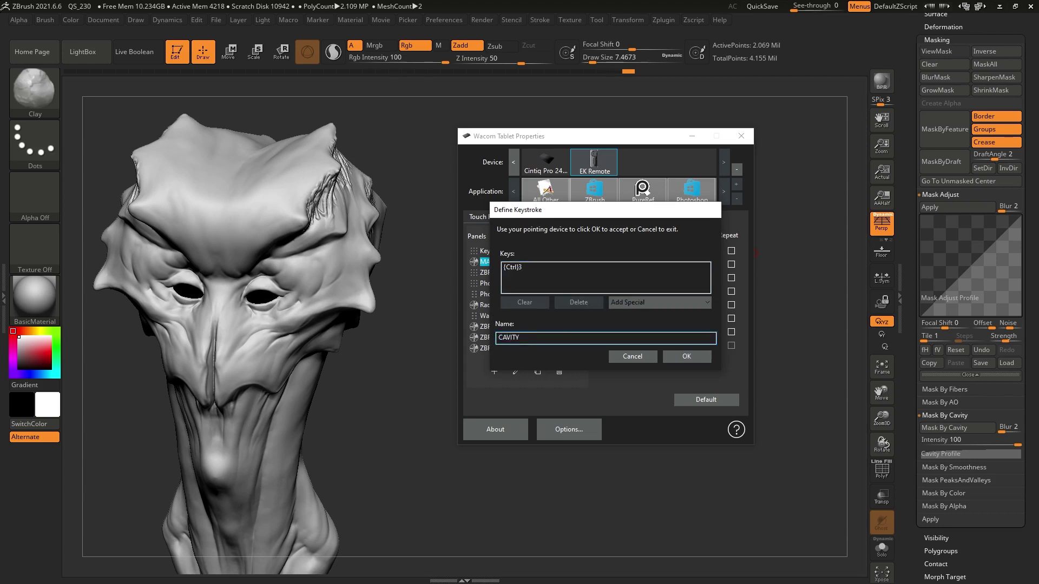
left_click(686, 356)
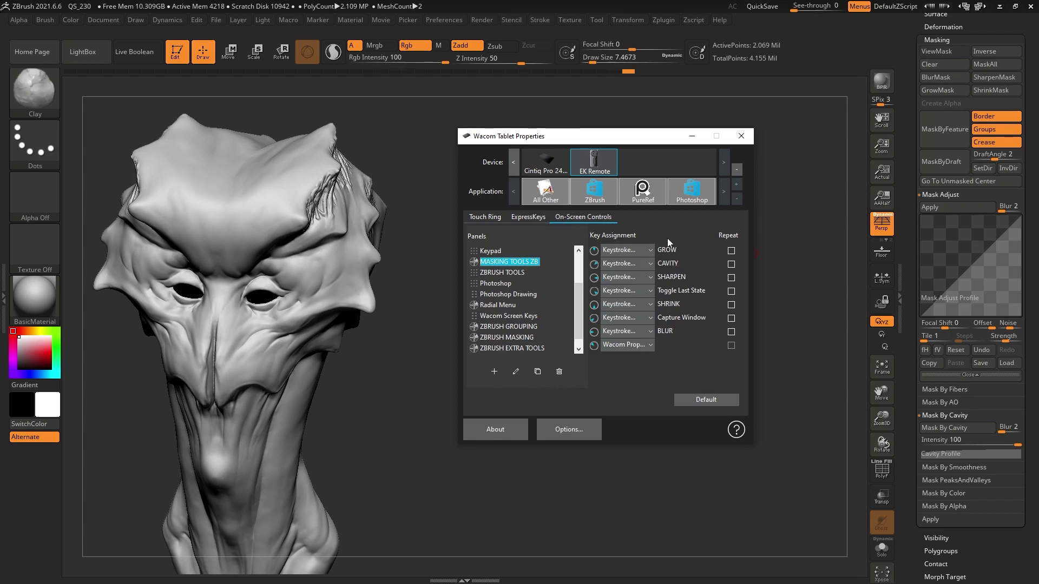
Disable the radial menu's remaining Wacom properties, Capture Window and Toggle Last State slots
left_click(649, 346)
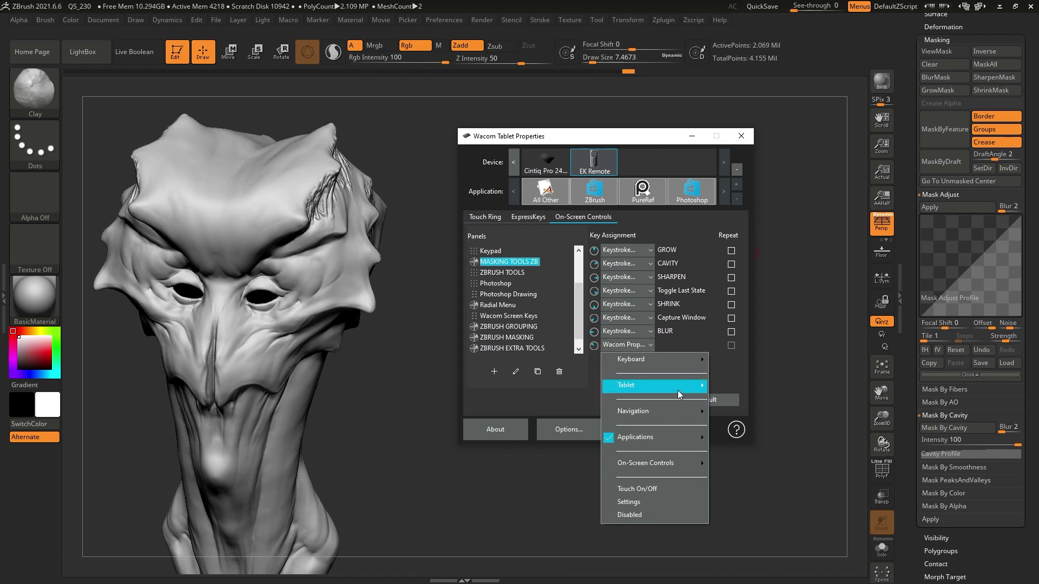
left_click(639, 515)
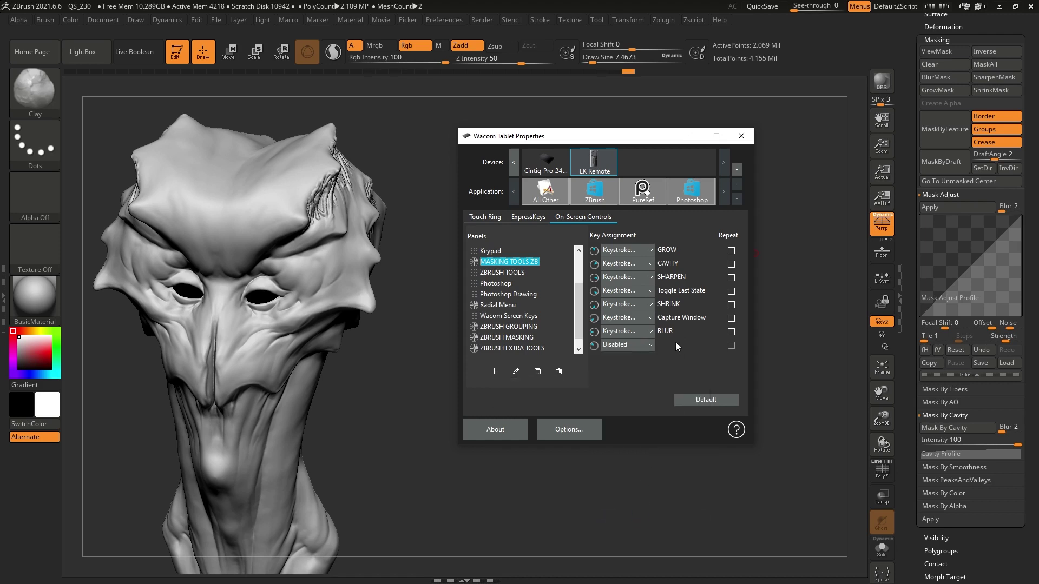
left_click(652, 318)
left_click(630, 488)
left_click(649, 306)
left_click(632, 461)
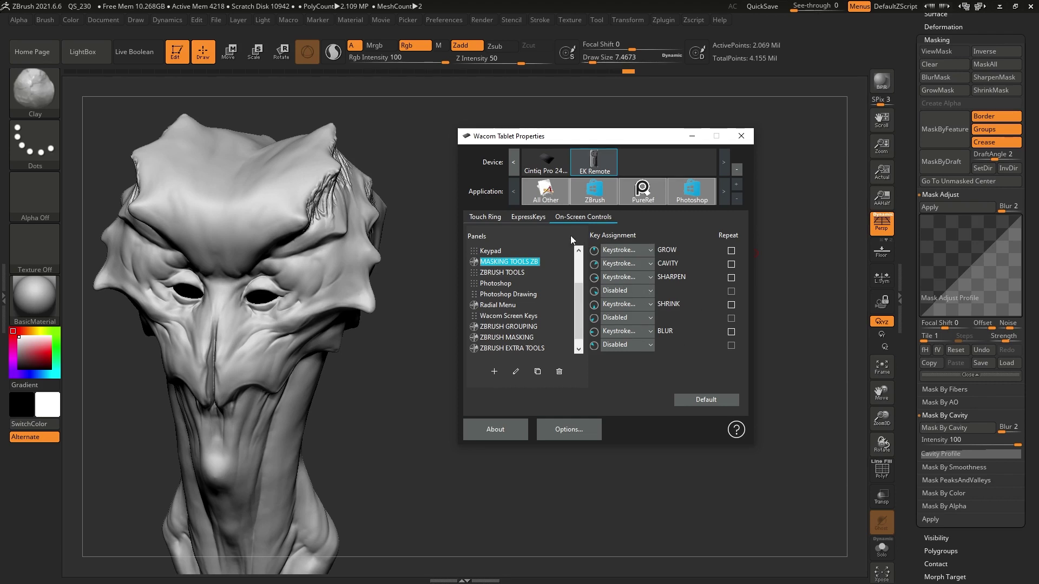
Assign the MASKING TOOLS ZB on-screen control to the Pro Pen 3D's upper button for ZBrush and close the tablet properties
left_click(547, 162)
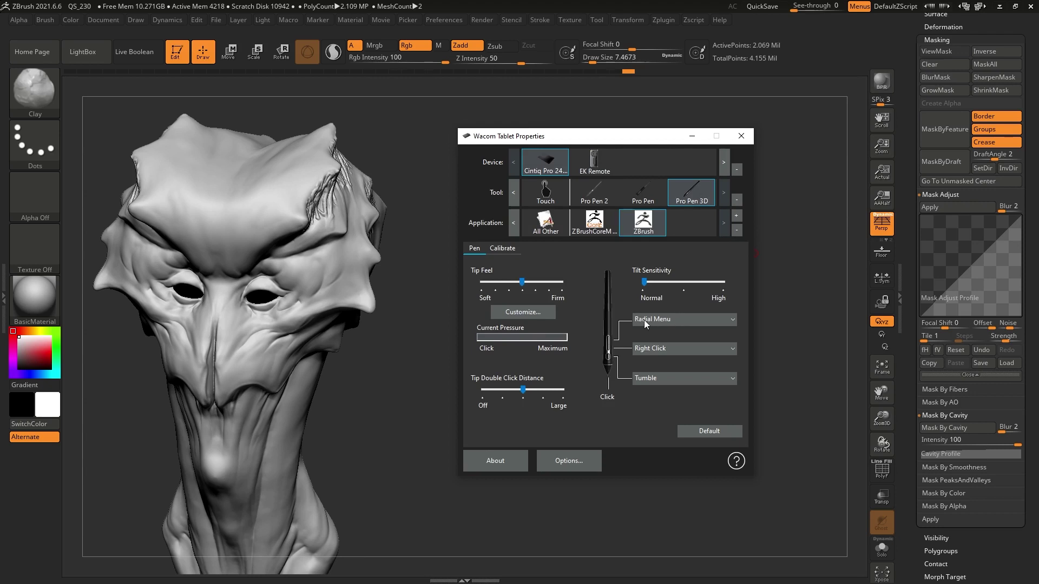
left_click(723, 320)
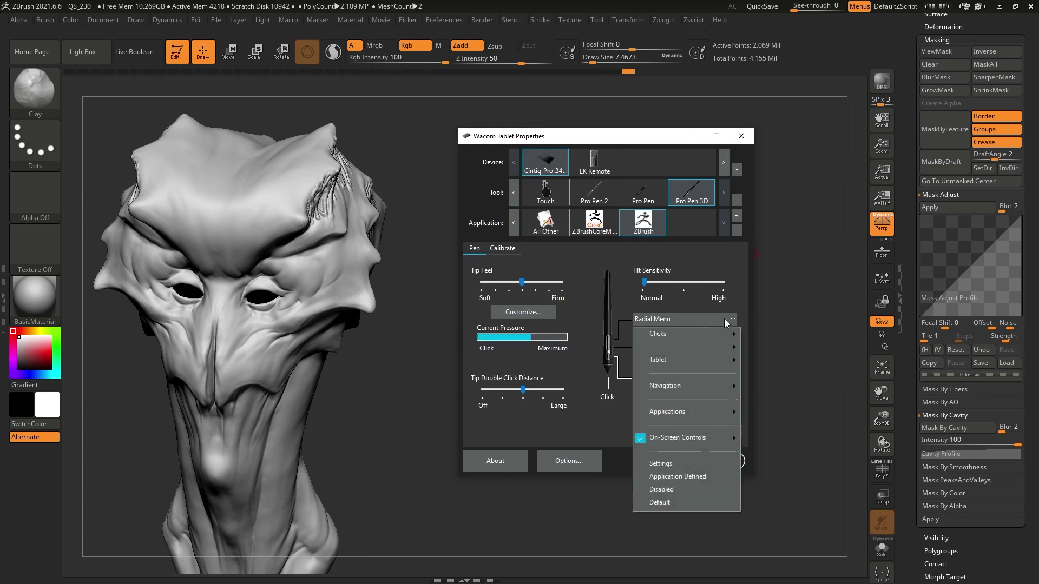
mouse_move(683, 439)
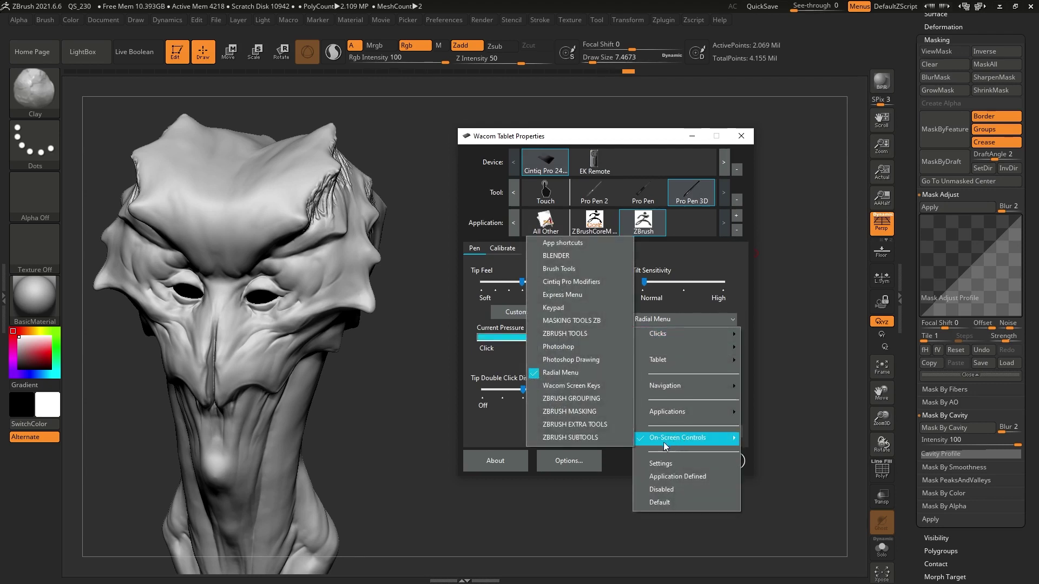
left_click(593, 321)
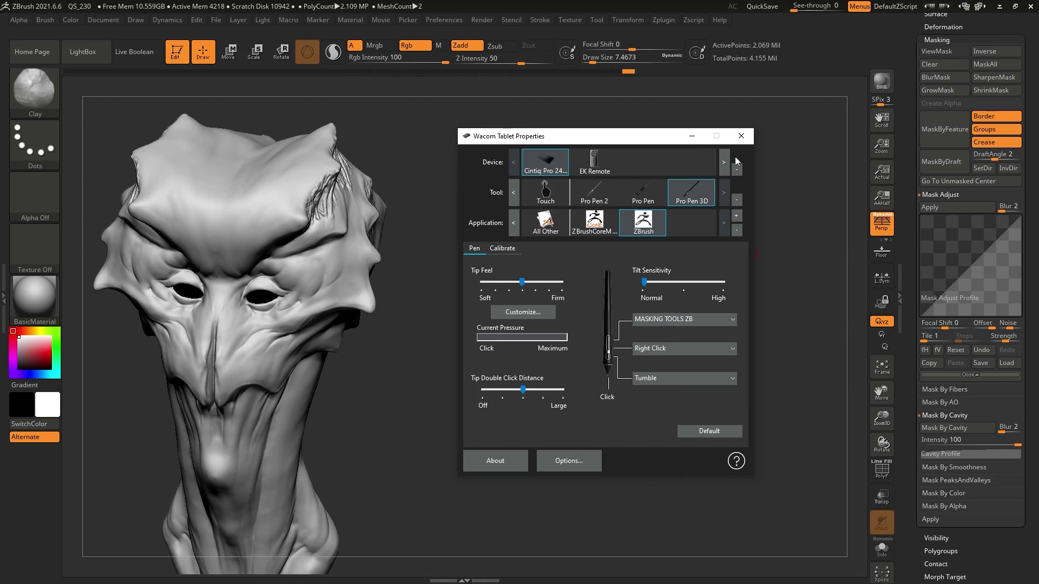
left_click(741, 136)
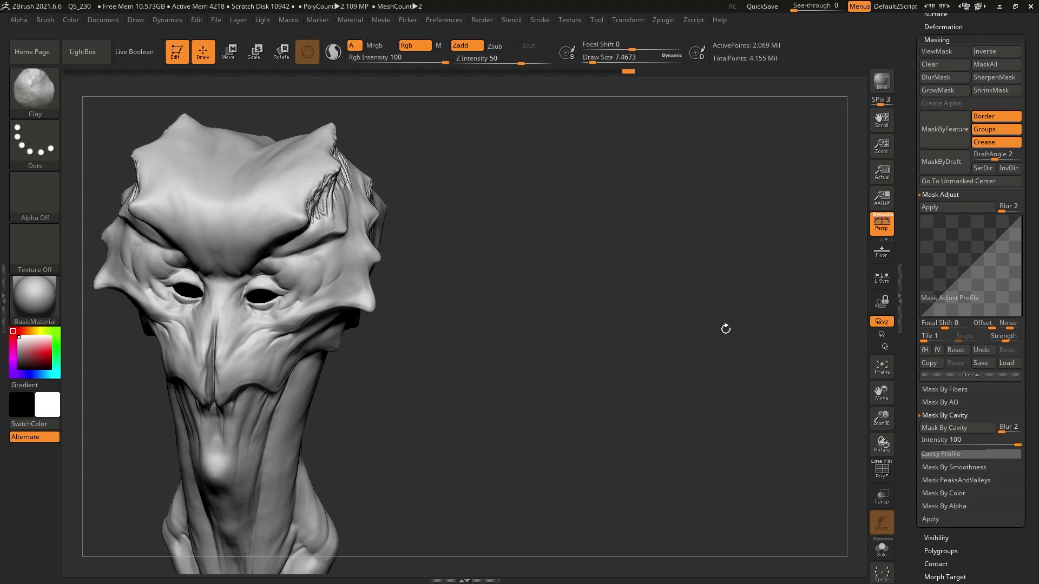
Collapse the tool palette tray and hide the remaining interface so only the head model and canvas are shown
left_click_drag(907, 135, 904, 487)
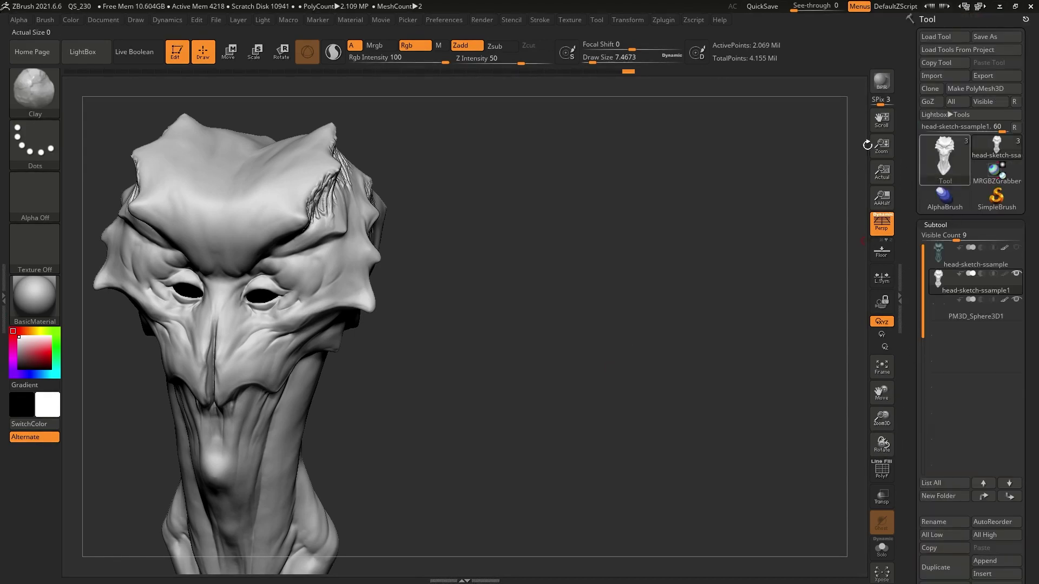
left_click(898, 293)
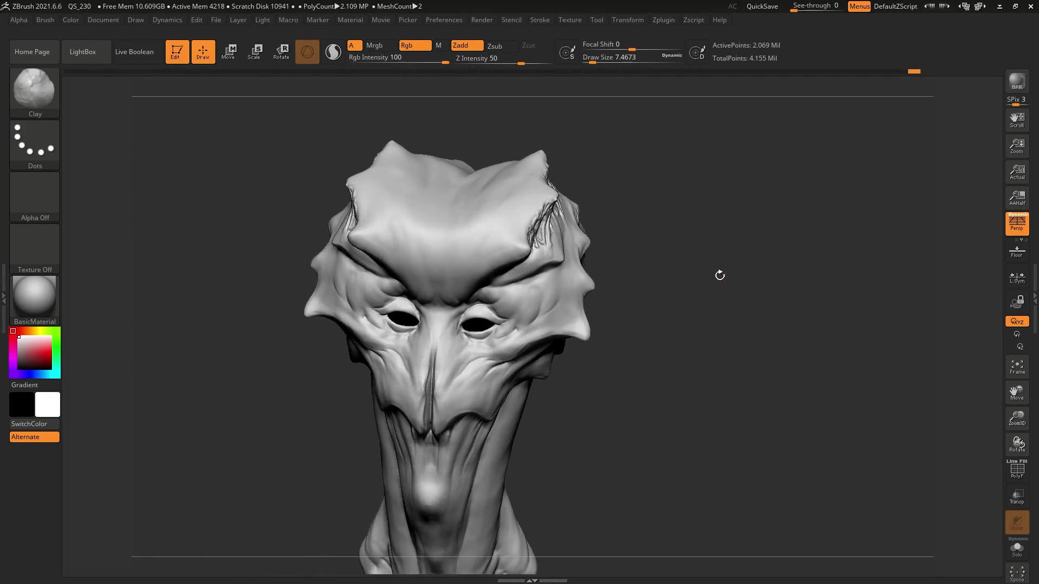
key("Tab")
mouse_move(682, 295)
left_mouse_down()
mouse_move(666, 281)
mouse_move(703, 285)
mouse_move(660, 268)
left_mouse_up()
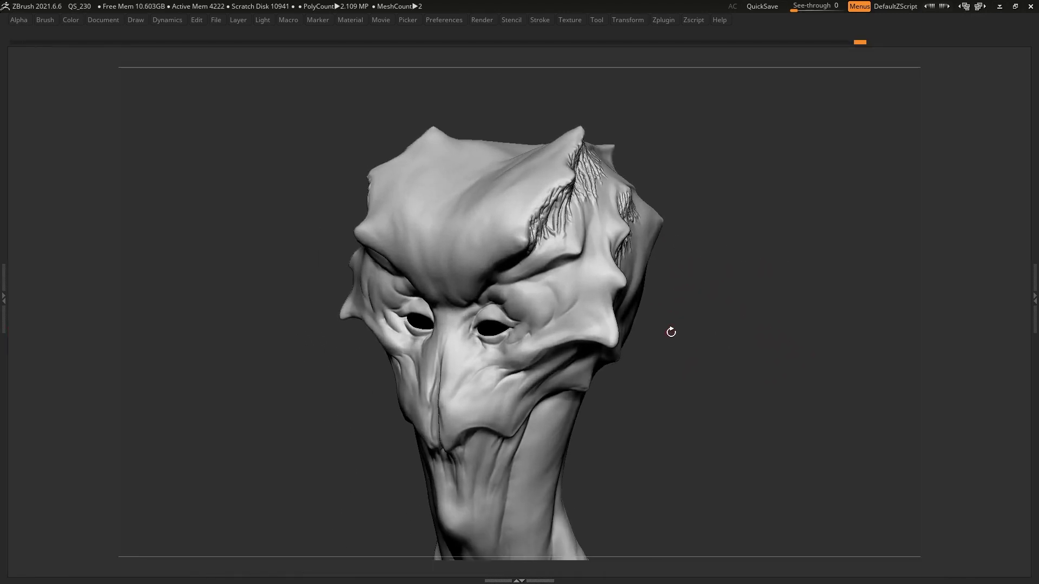
key("Tab")
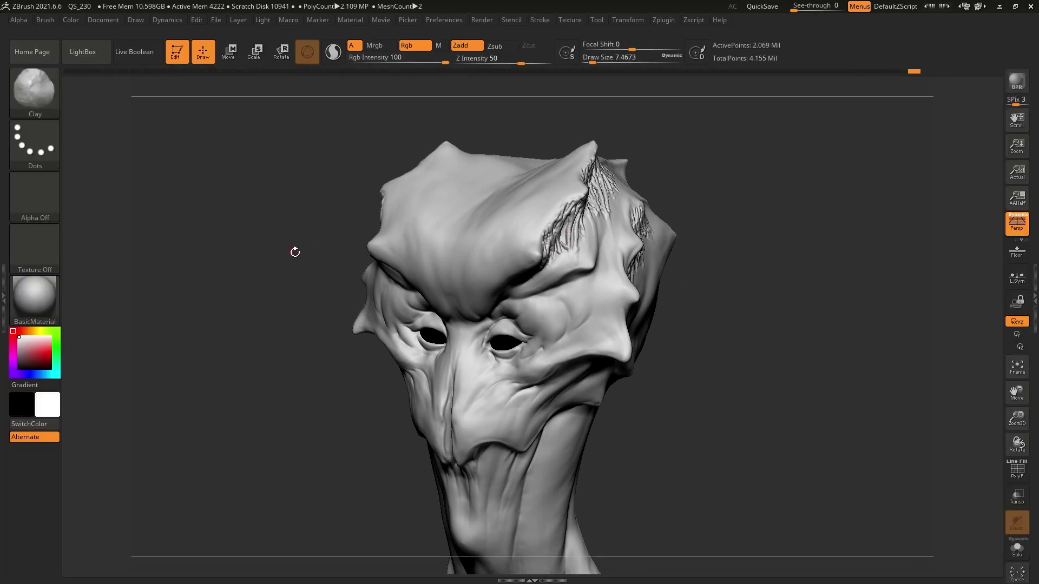
key("Tab")
key("space")
right_click_drag(593, 232, 674, 222)
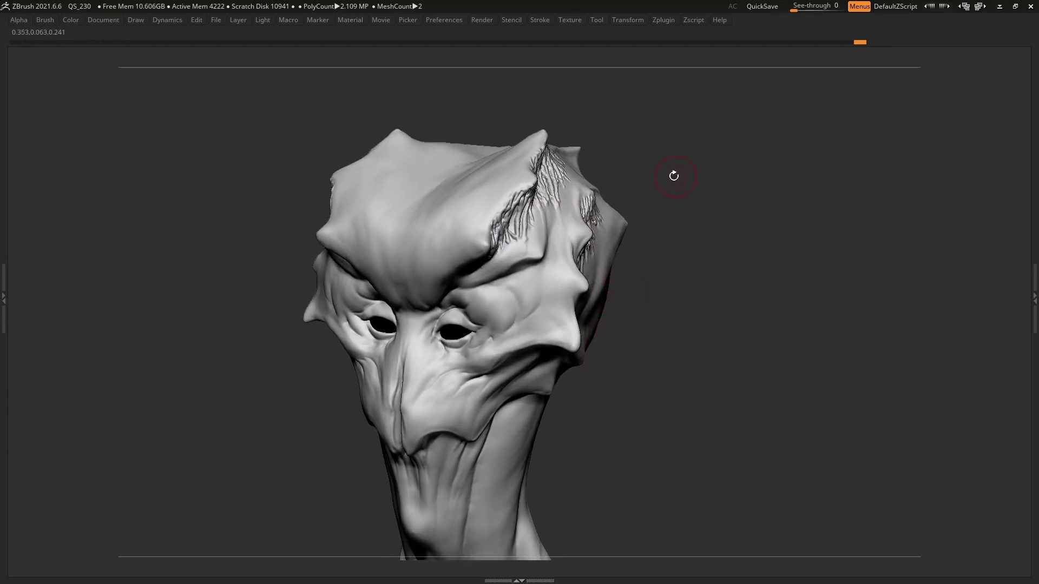
right_click_drag(693, 209, 706, 288)
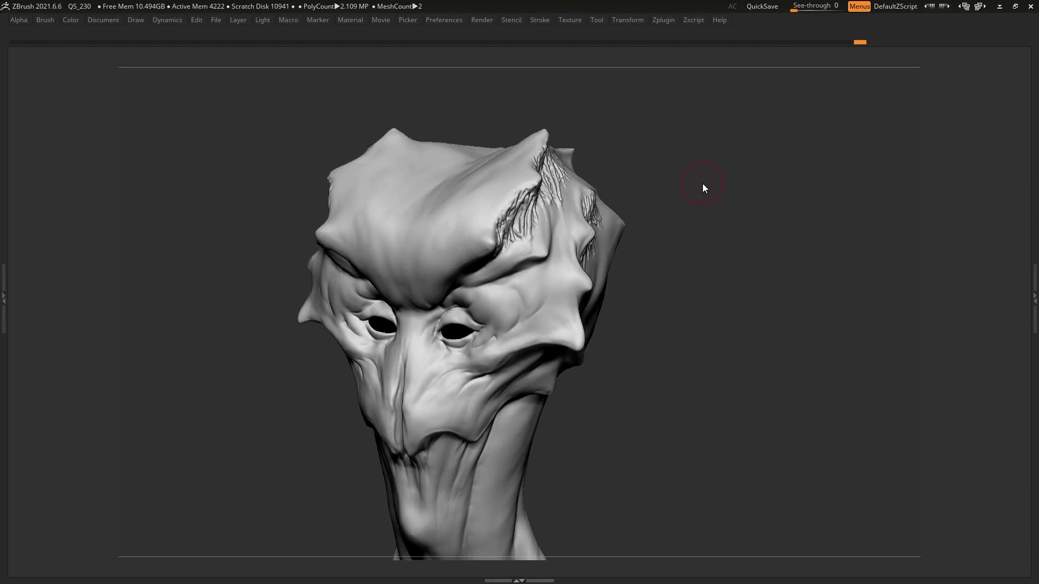
Bring up the MASKING TOOLS ZB radial menu to check its size, and reduce its panel size to the middle setting
key("m")
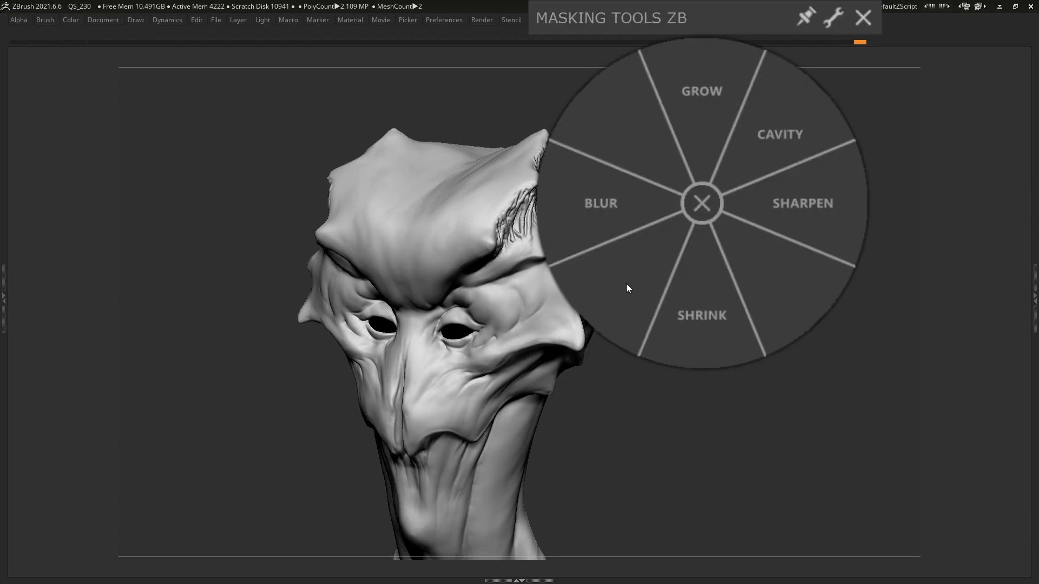
left_click(702, 203)
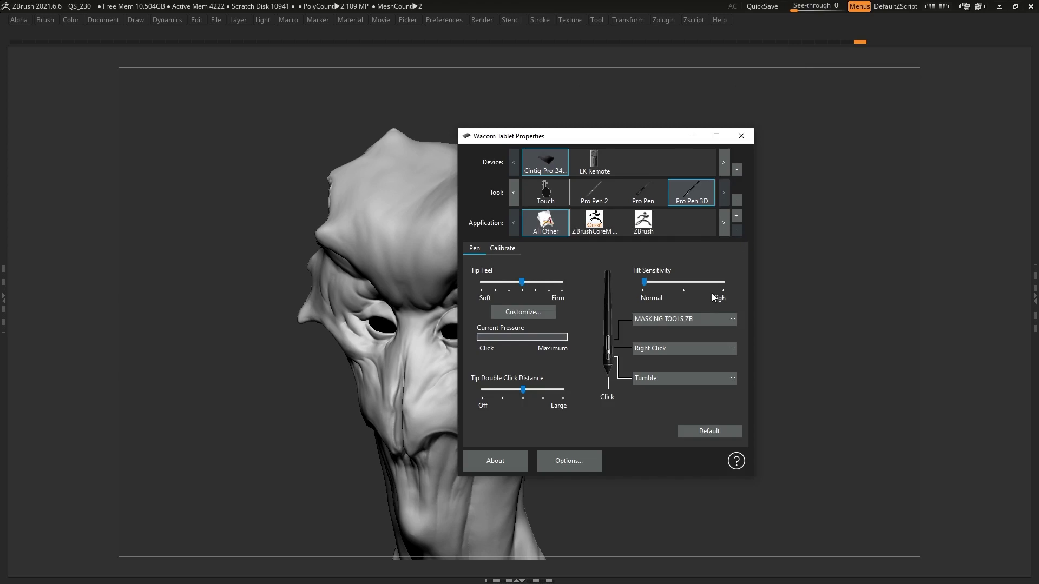
left_click(594, 162)
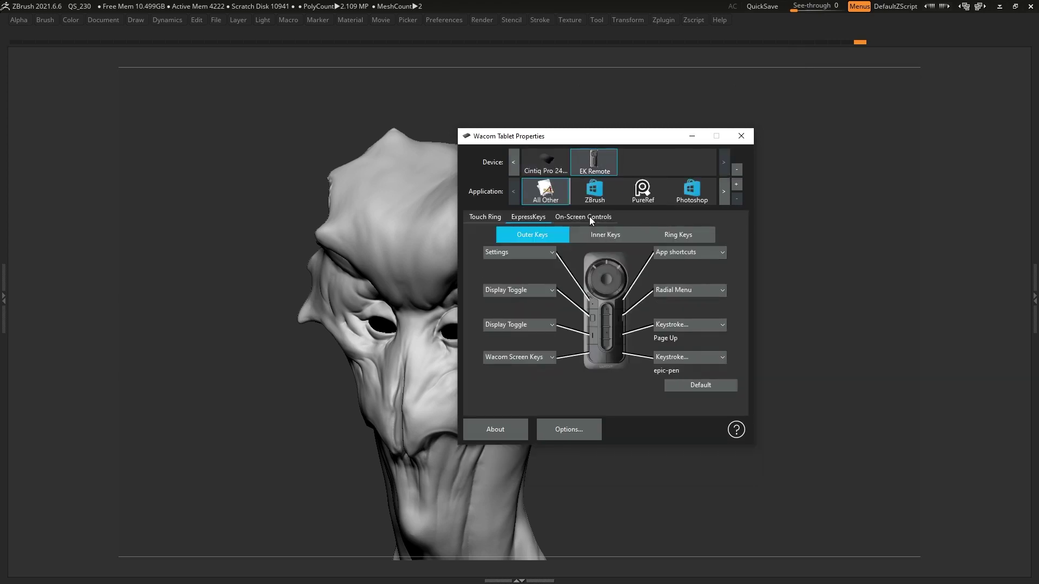
left_click(586, 216)
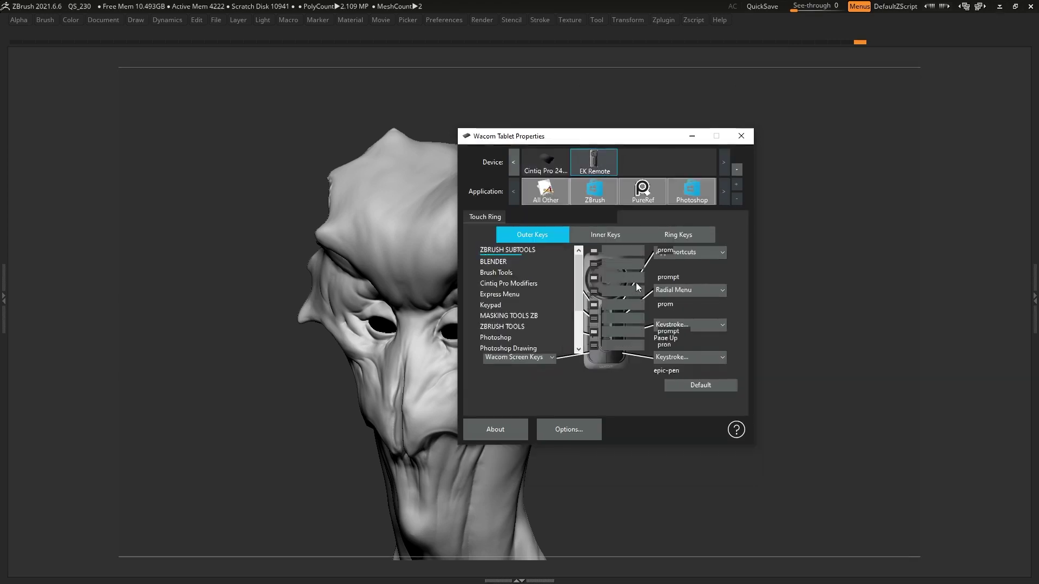
left_click(533, 316)
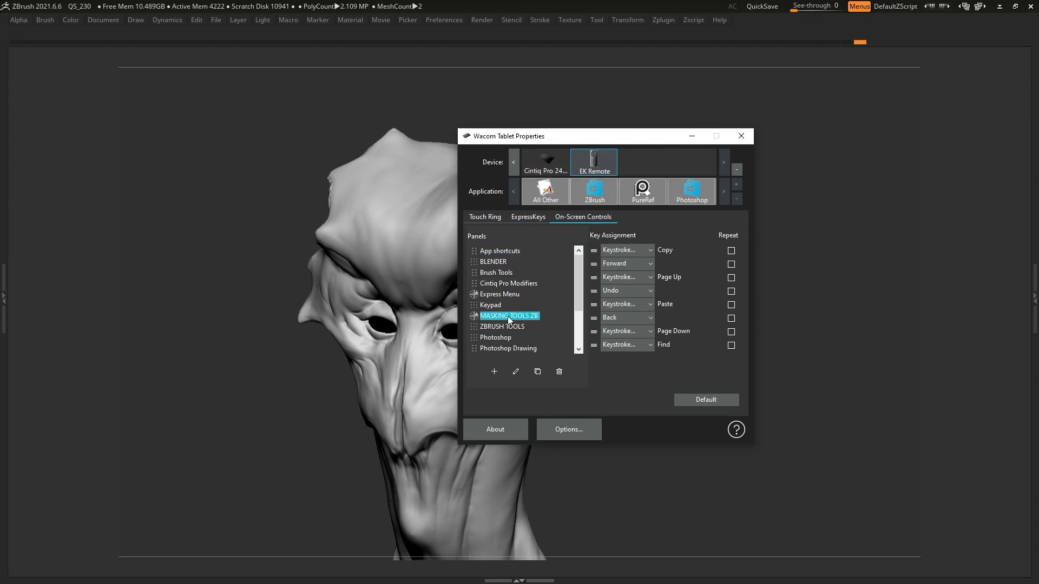
left_click(515, 373)
left_click_drag(655, 289, 619, 295)
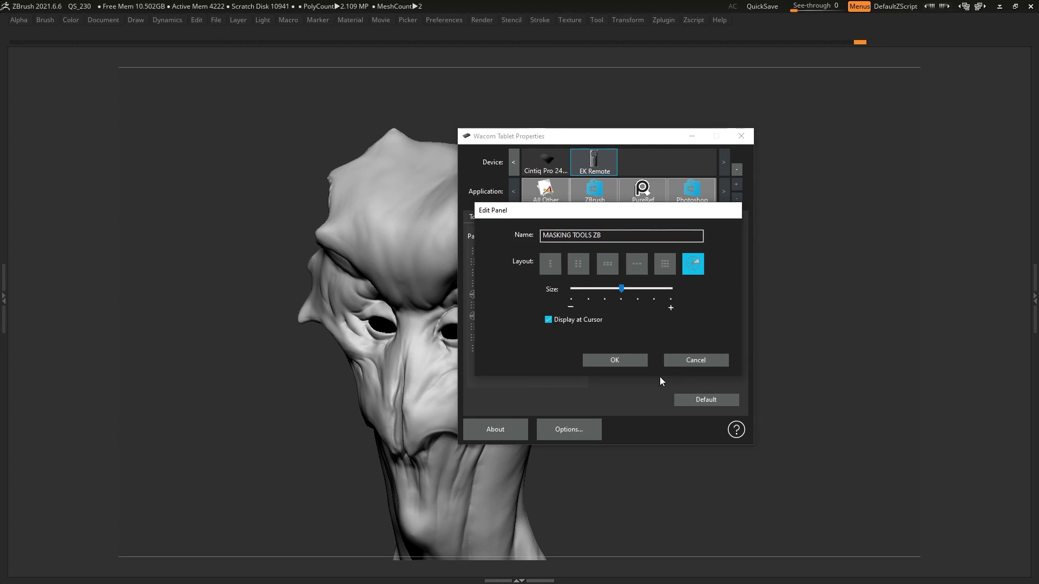
left_click(628, 359)
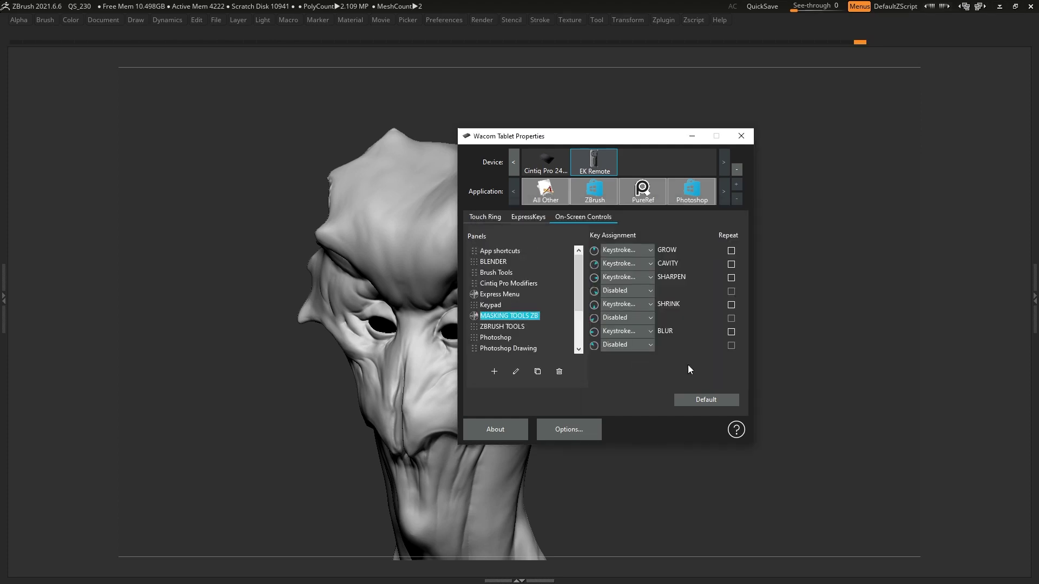
left_click(741, 136)
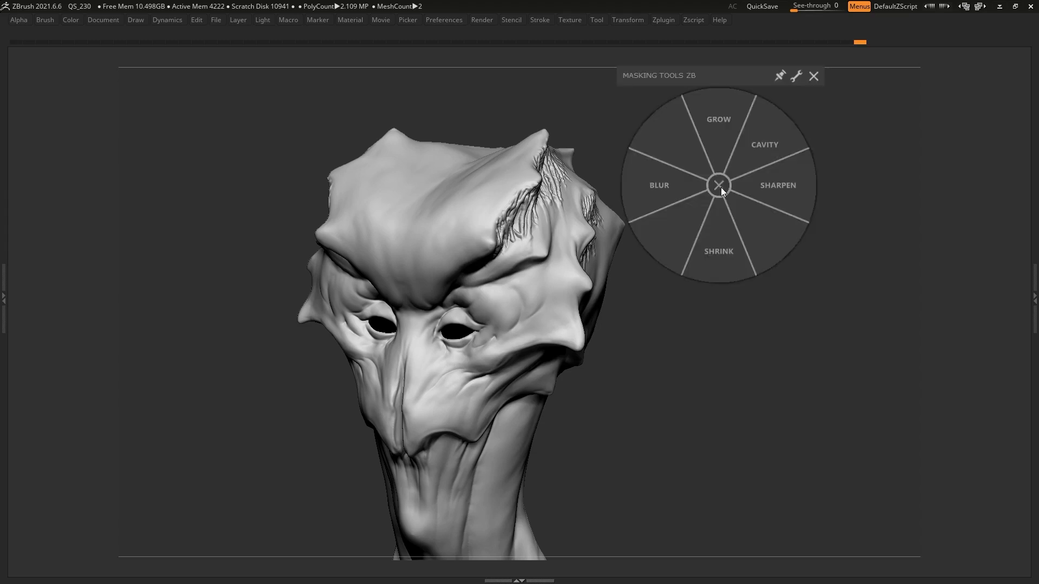
Check that the resized masking radial menu opens at the cursor in several places around the head, closing it each time
left_click(700, 255)
left_click(599, 368)
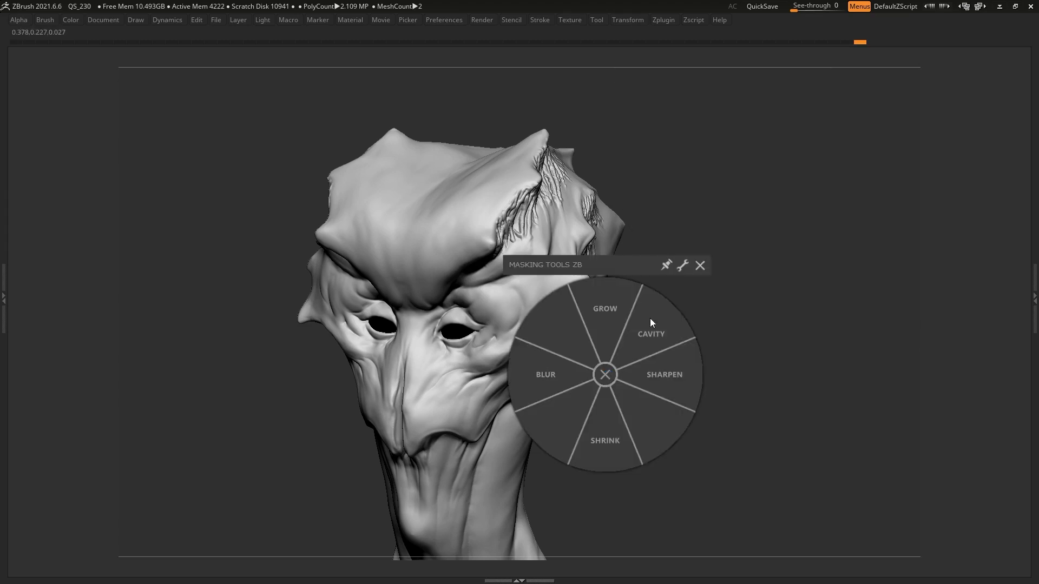
left_click(224, 191)
left_click(228, 385)
left_click(227, 405)
left_click(733, 192)
left_click(740, 152)
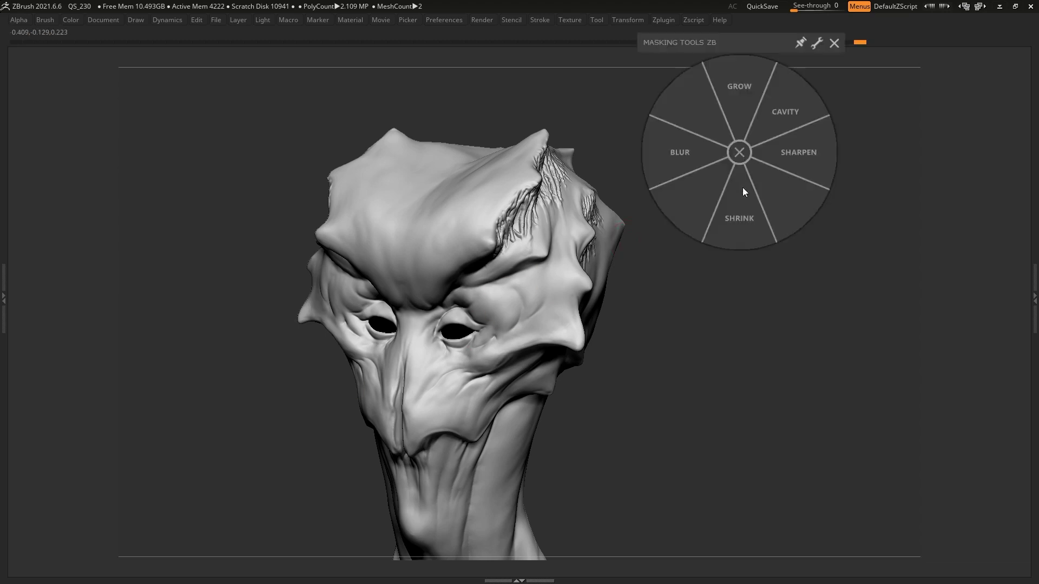
left_click(760, 347)
left_click(765, 268)
left_click(706, 407)
left_click(687, 428)
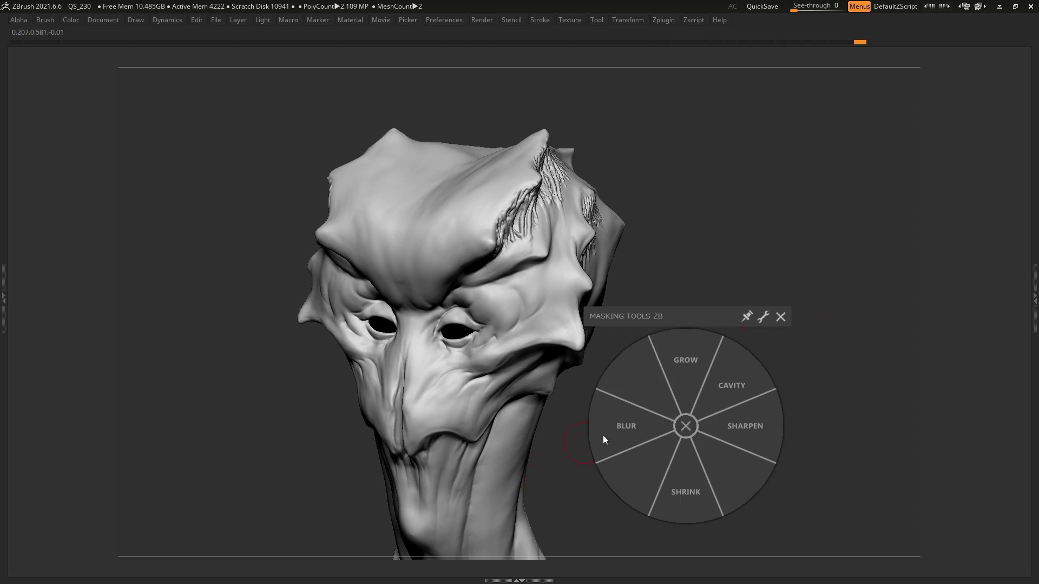
left_click(686, 427)
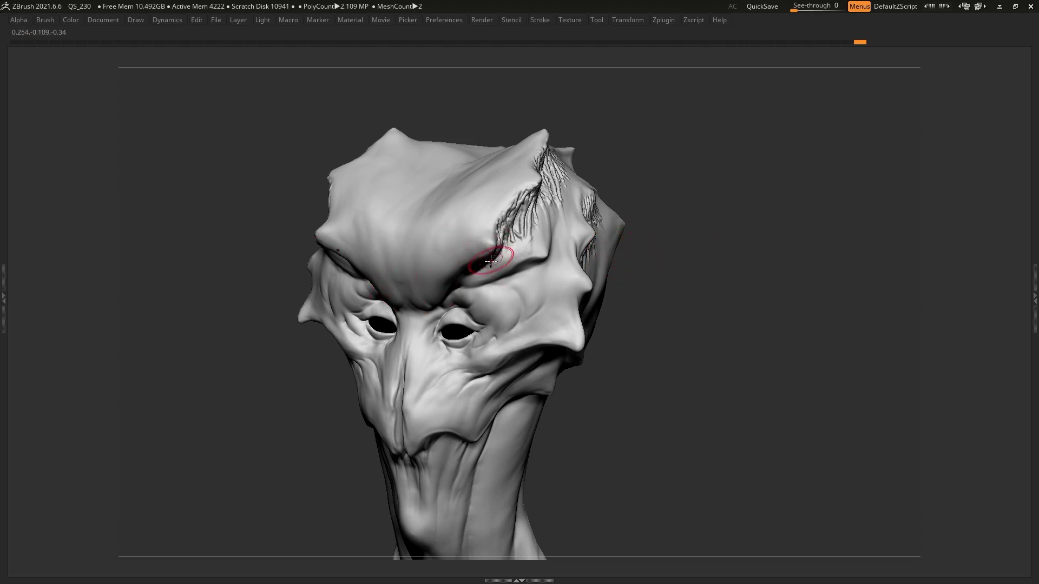
Paint a symmetrical pair of broad mask strokes on the forehead and blur the mask from the radial menu
mouse_move(638, 216)
left_mouse_down()
mouse_move(684, 215)
mouse_move(515, 294)
left_mouse_up()
mouse_move(509, 176)
left_mouse_down("ctrl")
mouse_move(495, 201)
mouse_move(433, 283)
mouse_move(509, 167)
mouse_move(454, 226)
mouse_move(421, 286)
mouse_move(516, 149)
left_mouse_up("ctrl")
key("m")
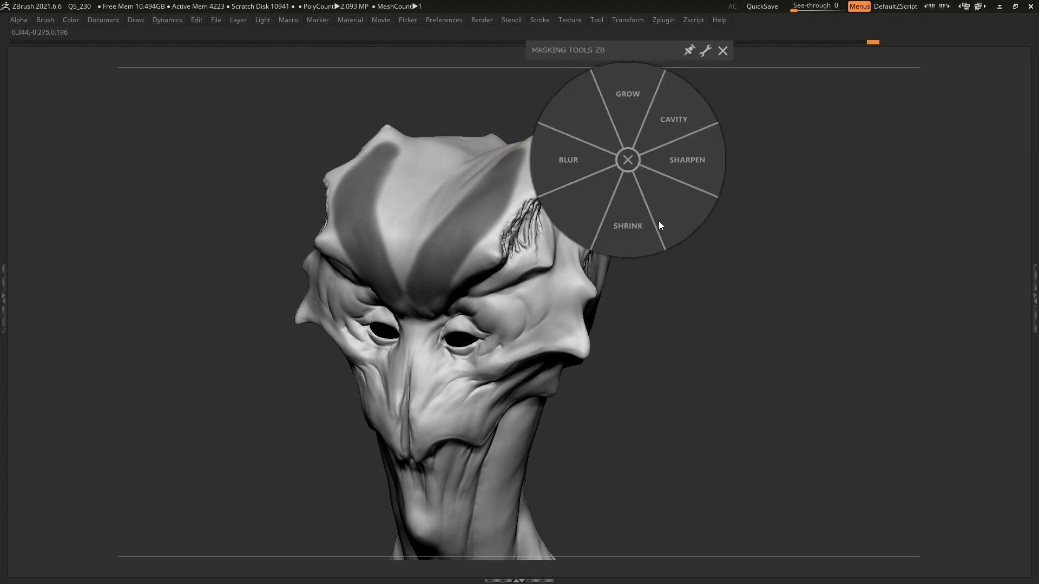
left_click(575, 161)
left_click(639, 163, "ctrl")
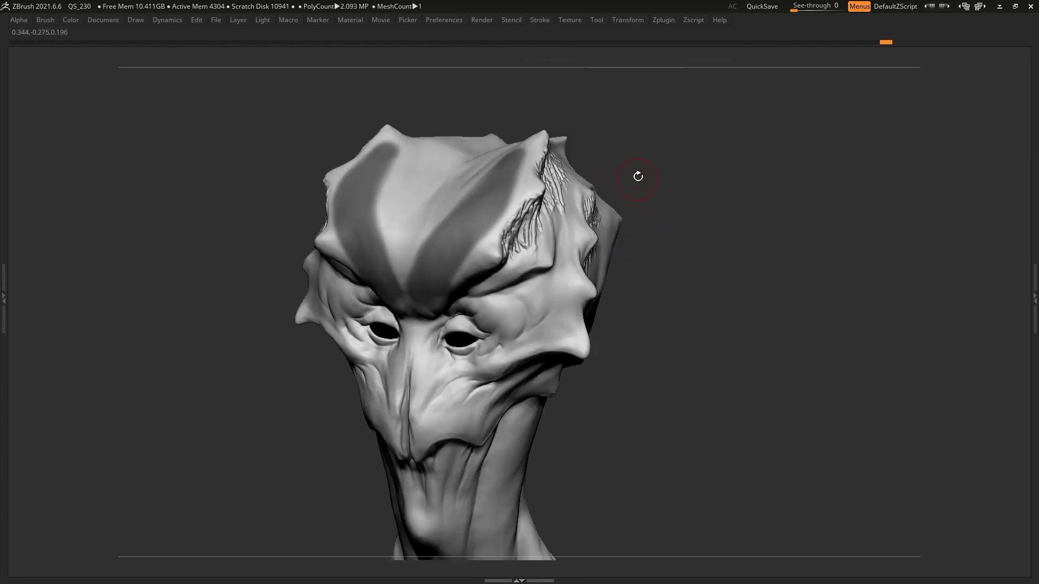
key("m")
left_click(578, 158)
Sharpen the forehead mask from the radial menu, and try its Shrink and Grow commands on it
key("m")
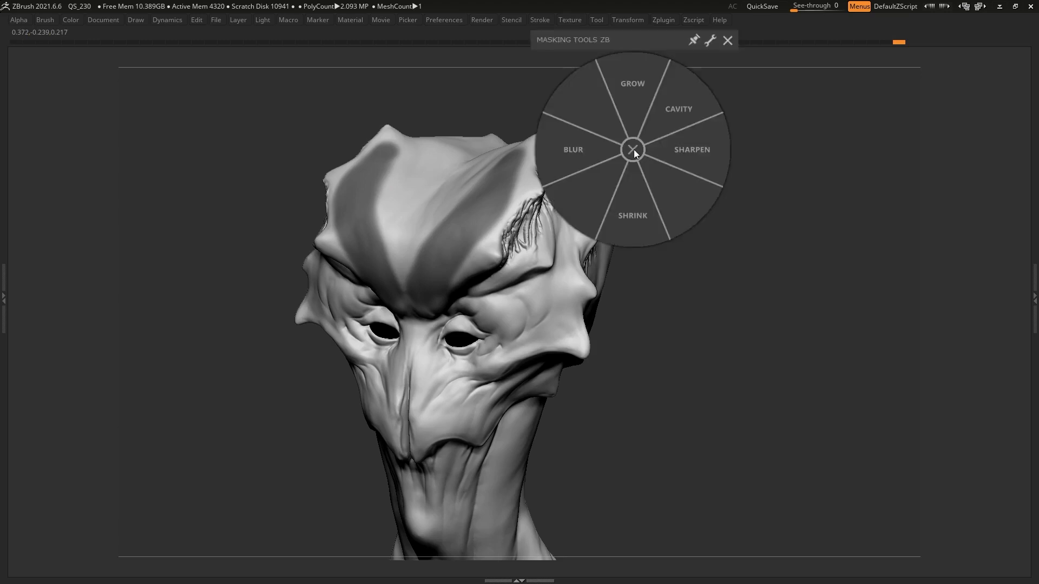
left_click(689, 156)
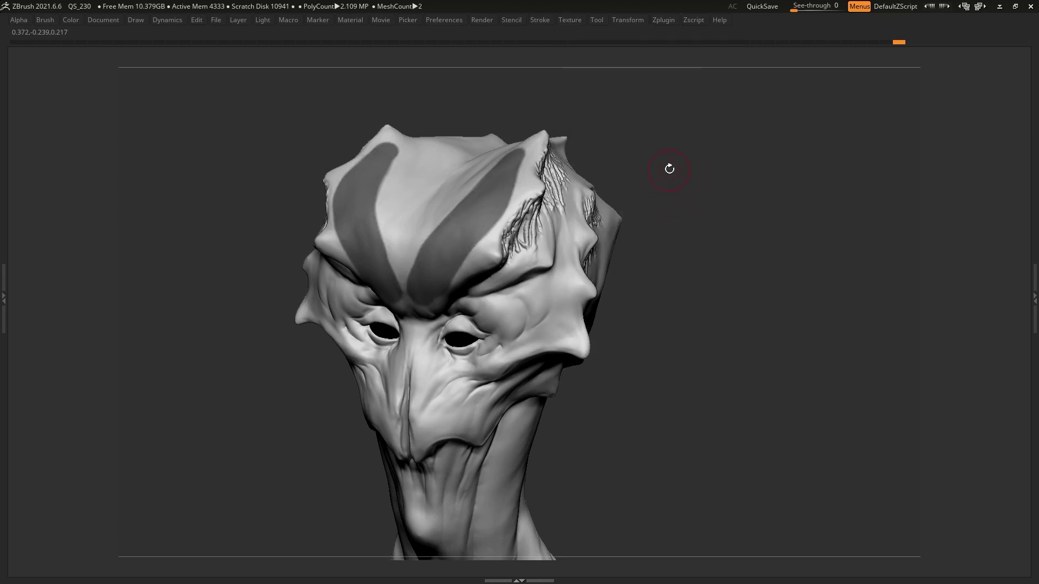
key("m")
left_click(669, 223)
key("m")
left_click(670, 129)
left_click(673, 151, "ctrl")
Mask the whole head by cavity from the radial menu and turn the head to inspect the creases
left_click_drag(712, 213, 708, 192)
key("m")
left_click(771, 144)
mouse_move(719, 267)
left_mouse_down()
mouse_move(666, 294)
mouse_move(610, 359)
mouse_move(650, 300)
mouse_move(639, 309)
left_mouse_up()
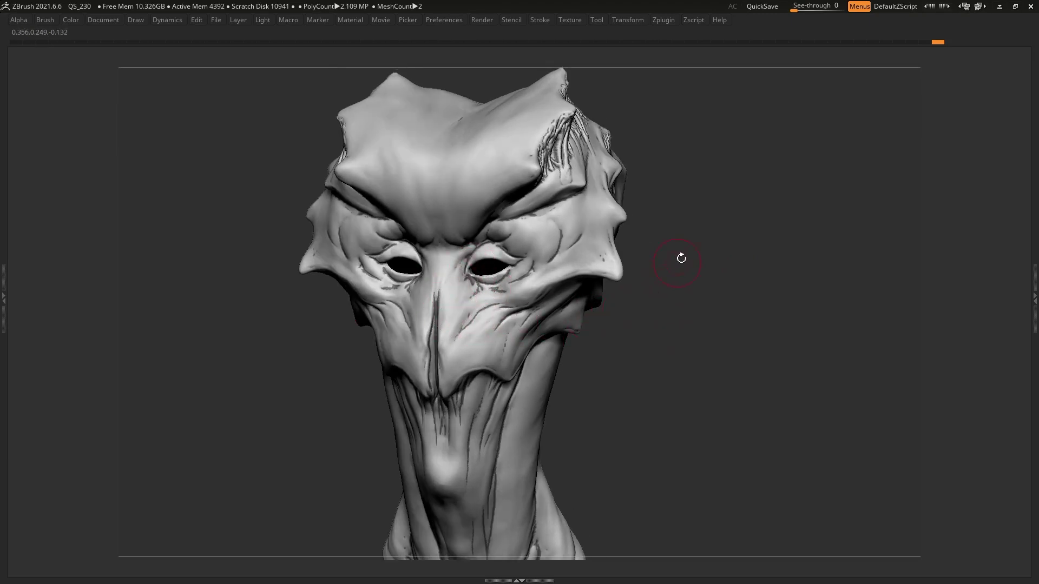
Blur the cavity mask from the radial menu and invert it
key("m")
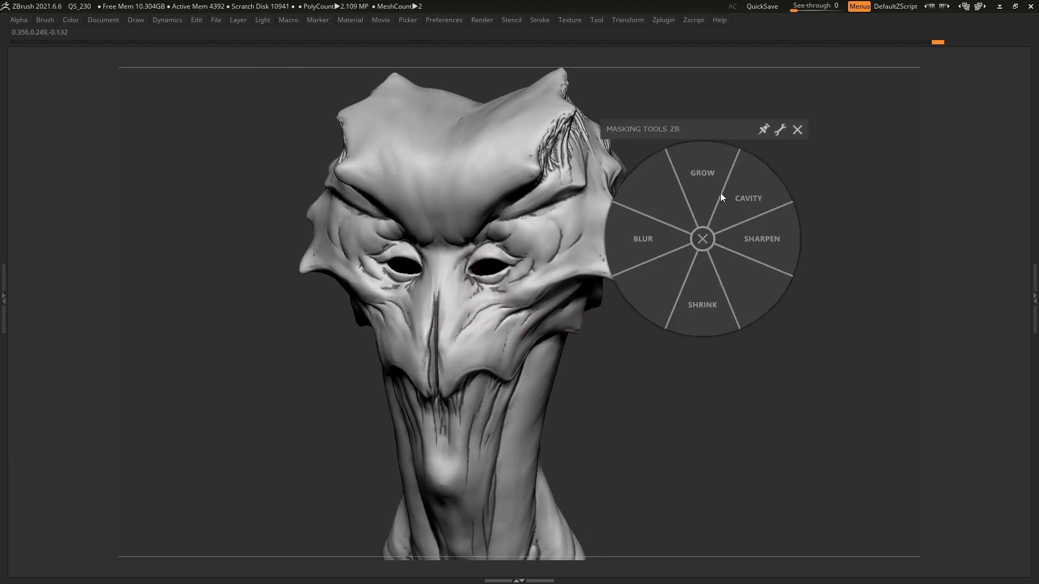
left_click(647, 236)
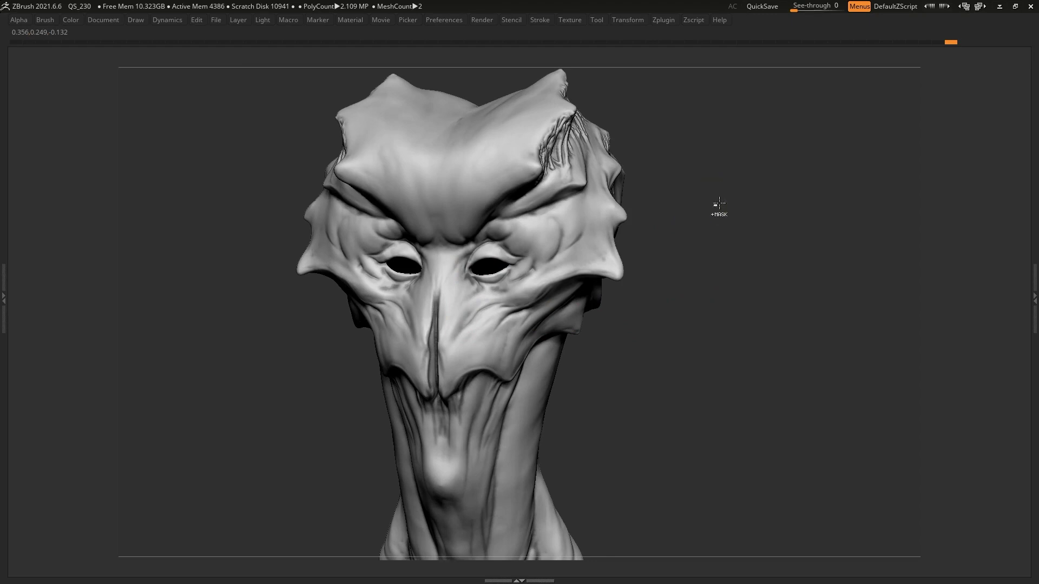
left_click(710, 206, "ctrl")
Turn off ViewMask for the head and open the Deformation settings
left_click(1034, 298)
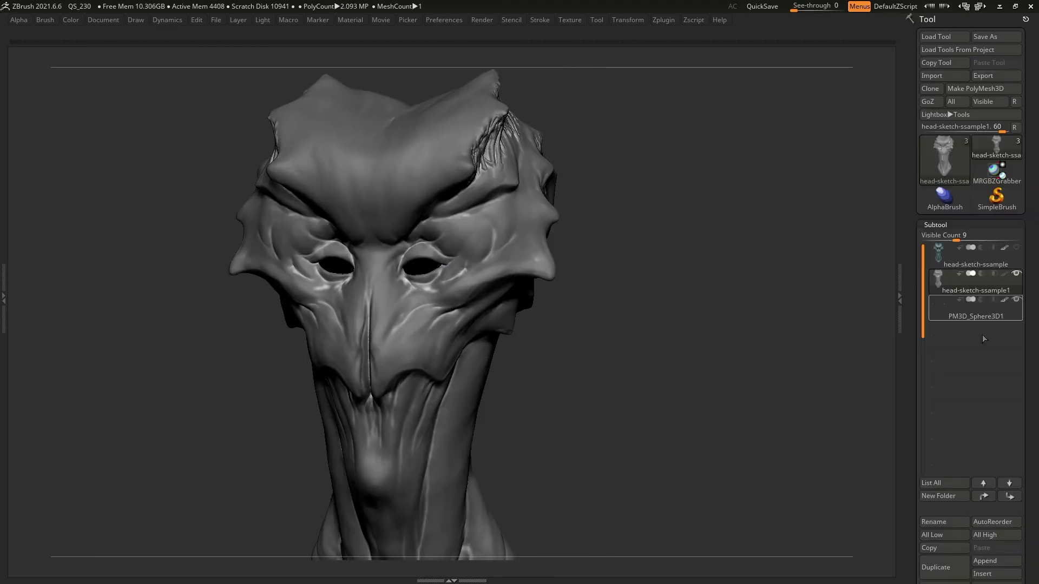
left_click_drag(910, 333, 917, 88)
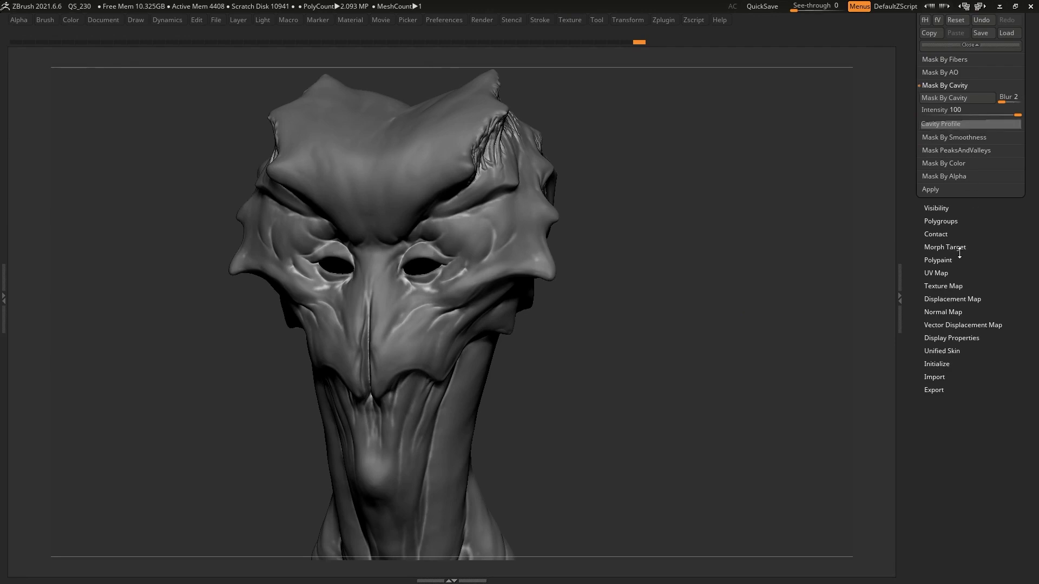
scroll(960, 252, "up", 5)
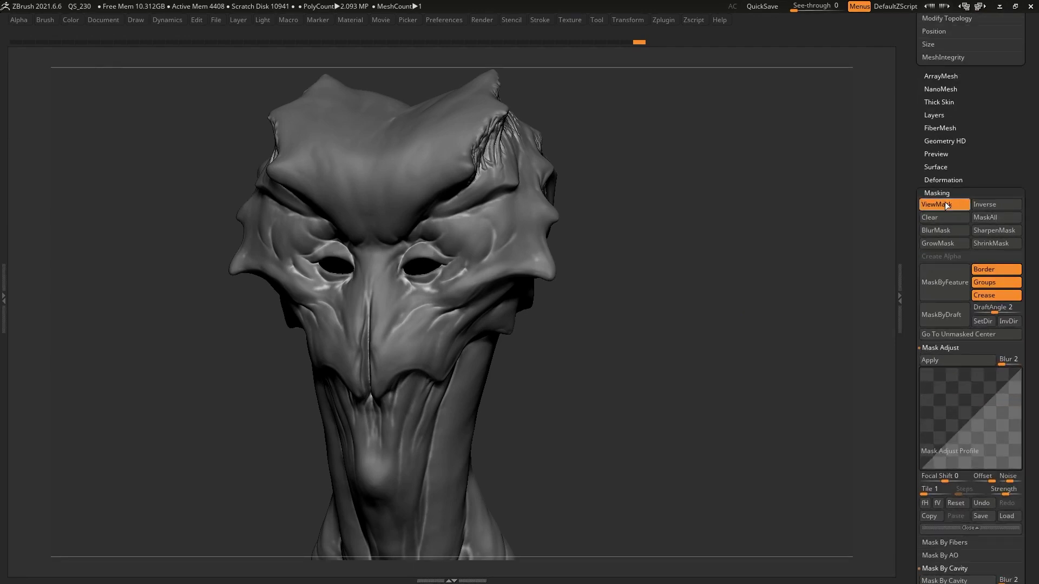
left_click(943, 204)
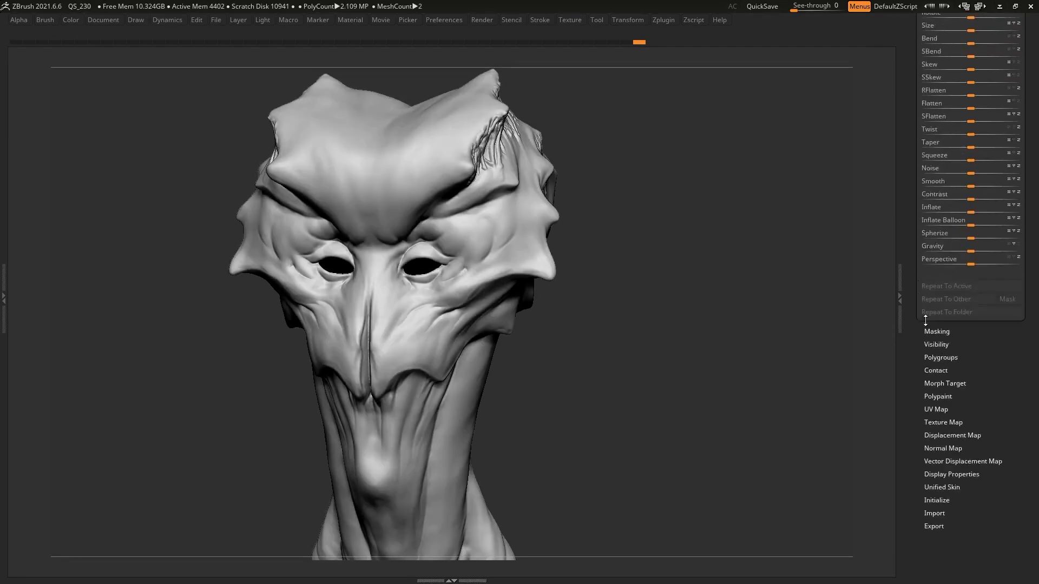
scroll(959, 424, "up", 5)
mouse_move(844, 433)
left_mouse_down()
mouse_move(765, 433)
mouse_move(570, 366)
left_mouse_up()
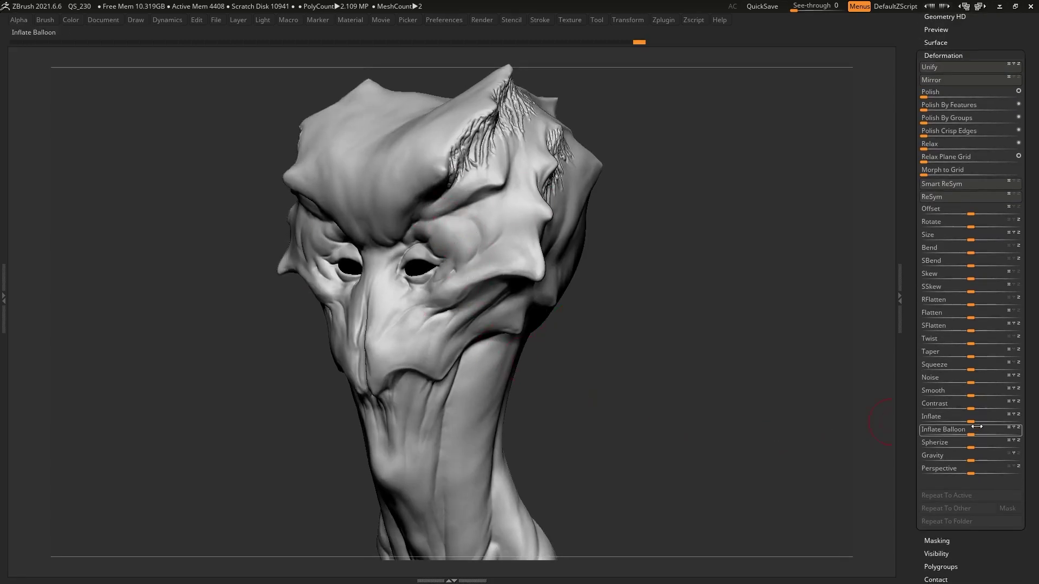
Try a slight Inflate deformation on the cavity-masked head, inspect it from the front and undo it
left_click_drag(970, 421, 982, 419)
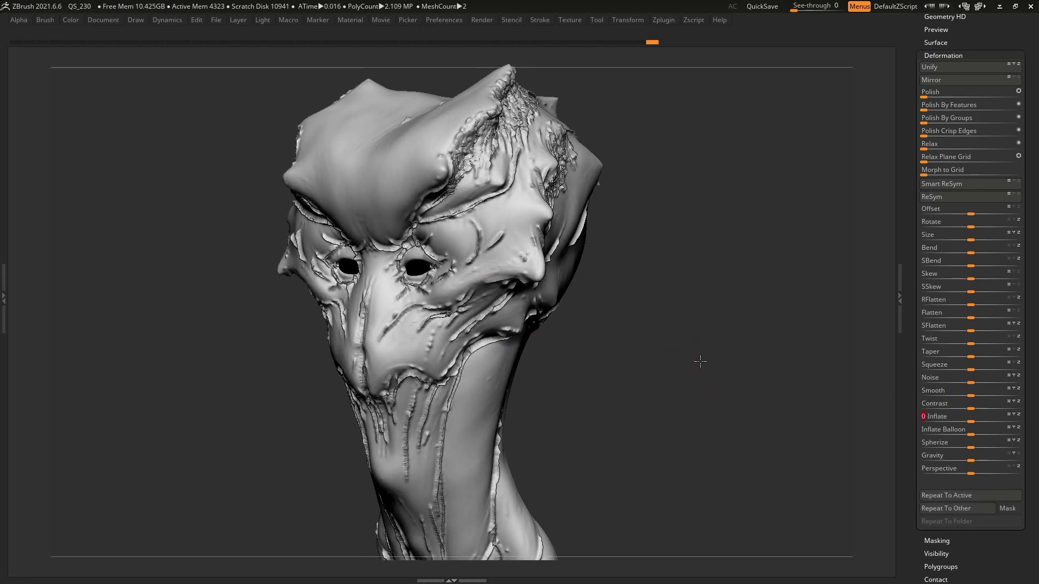
left_click_drag(696, 359, 494, 362)
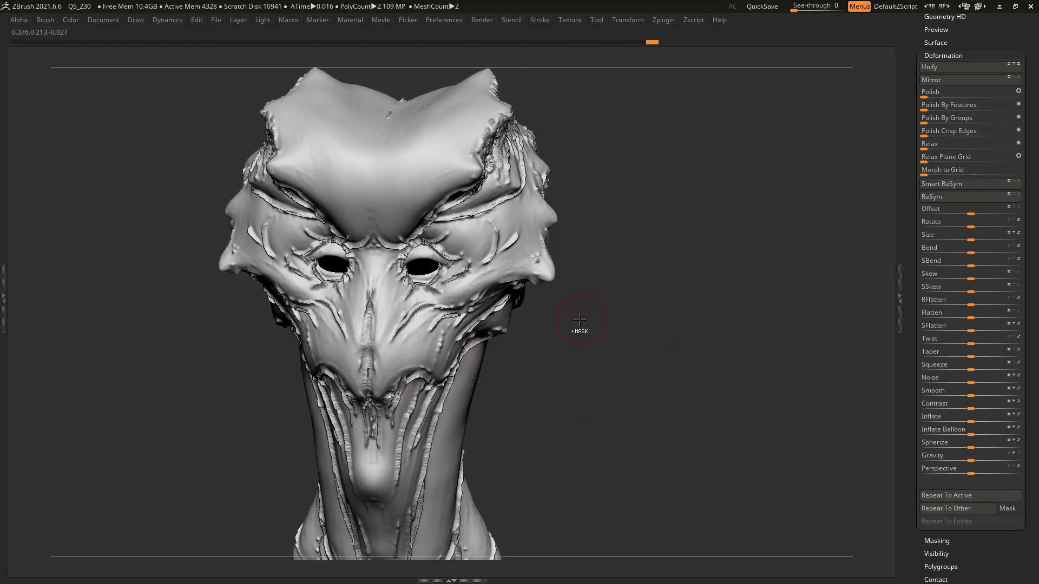
key("ctrl+z")
left_click_drag(619, 301, 610, 304)
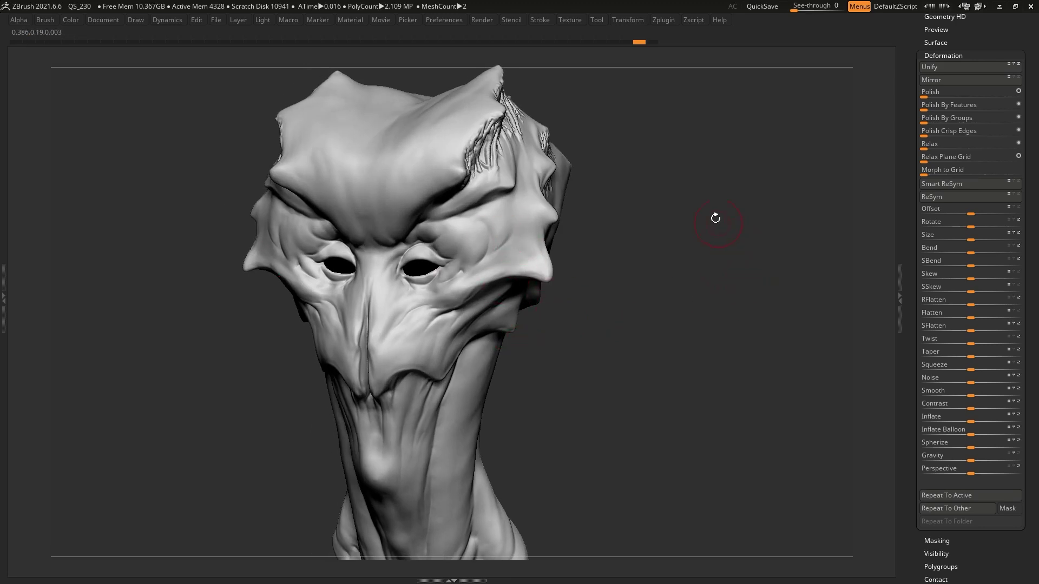
Collapse the settings tray beside the canvas and bring up the masking radial menu
left_click(896, 279)
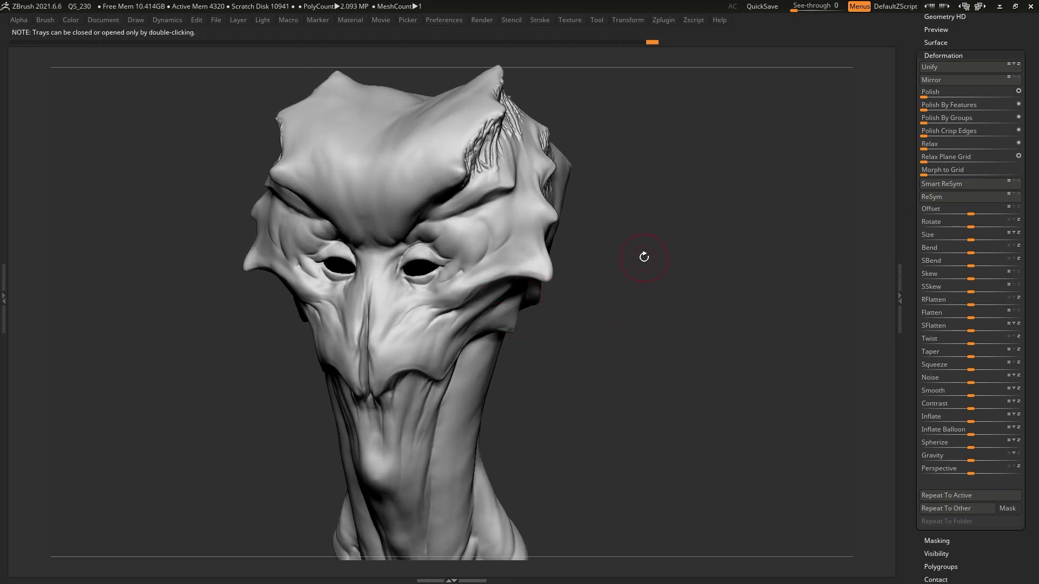
double_click(899, 287)
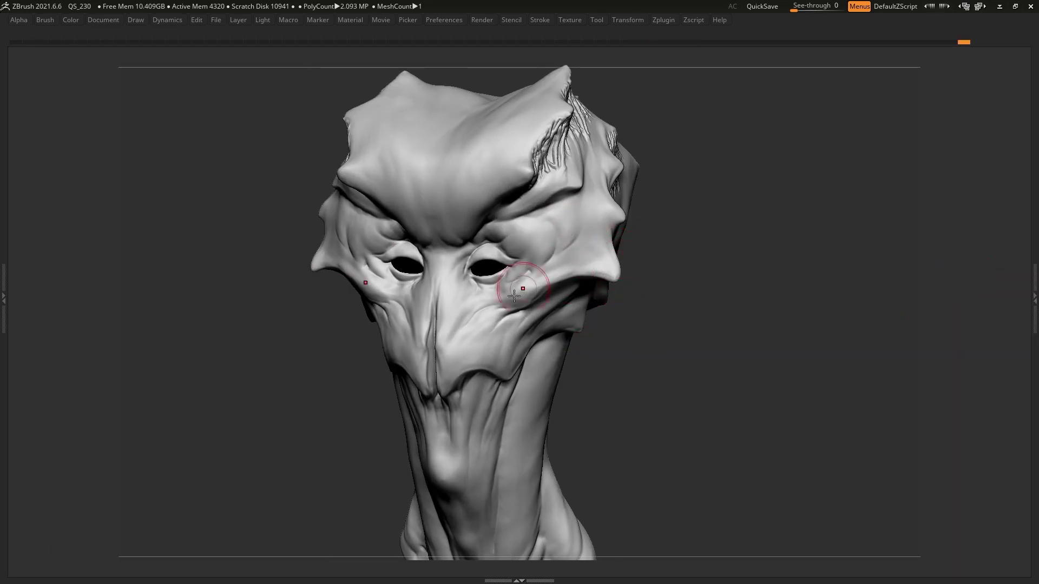
key("m")
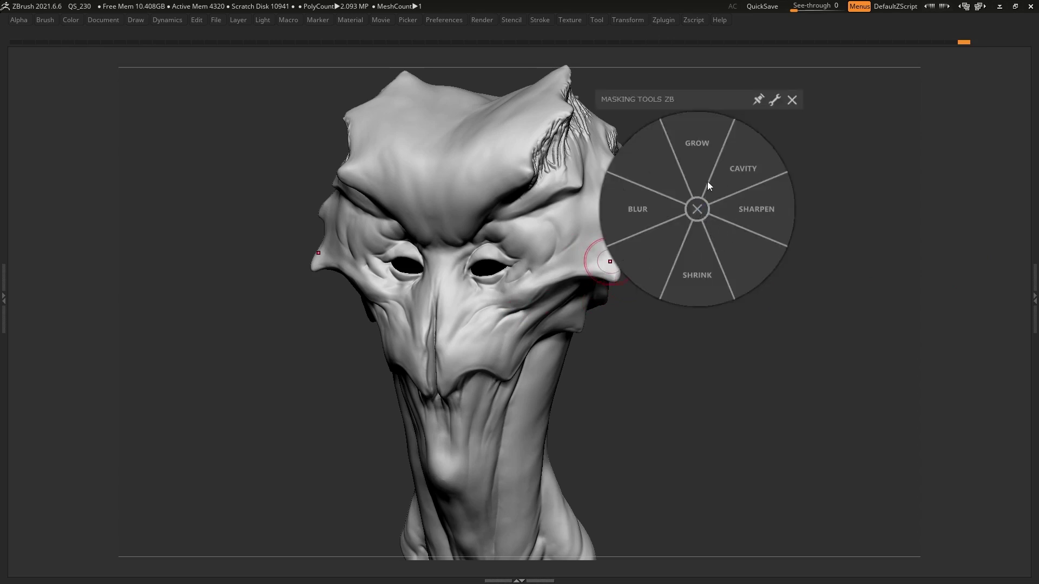
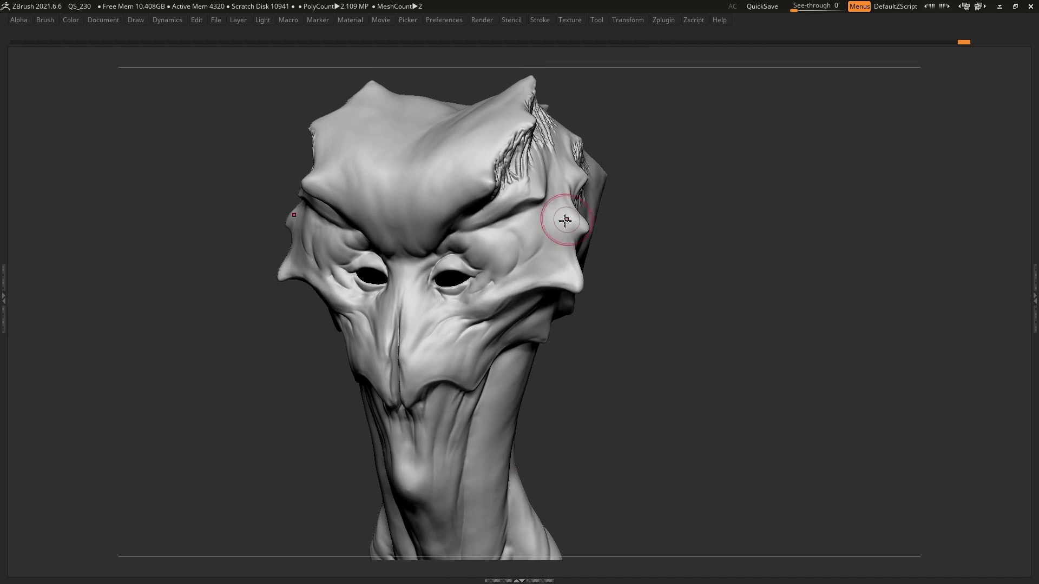
Mask a patch on the temple beside the eye and blur it from the radial menu
right_click(566, 220)
left_click_drag(565, 220, 557, 250, "alt")
right_click_drag(556, 249, 551, 258)
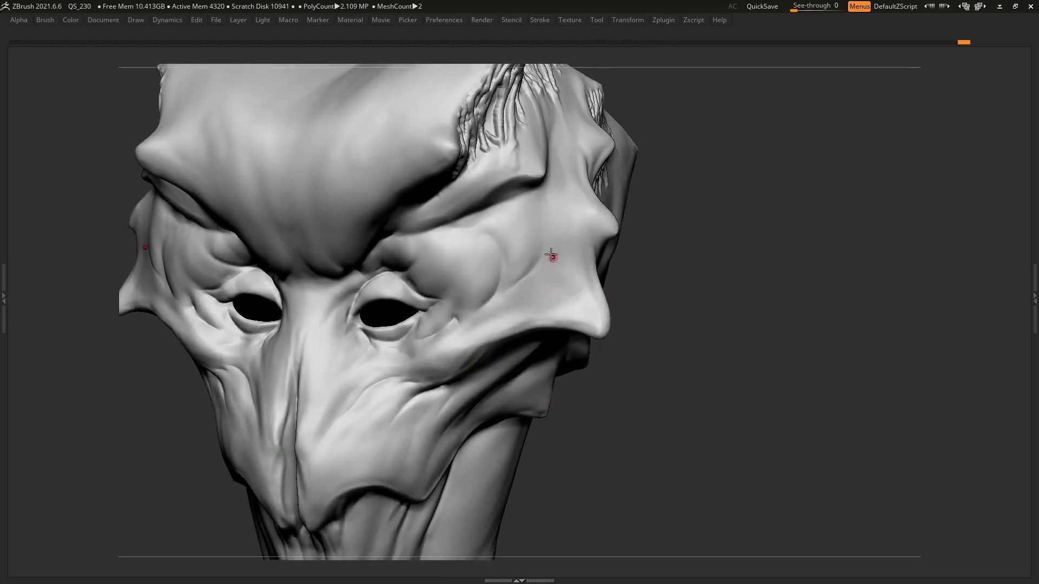
right_click(550, 233)
mouse_move(511, 224)
left_mouse_down("ctrl")
mouse_move(513, 271)
mouse_move(530, 208)
mouse_move(501, 225)
mouse_move(519, 240)
mouse_move(523, 211)
mouse_move(491, 214)
left_mouse_up("ctrl")
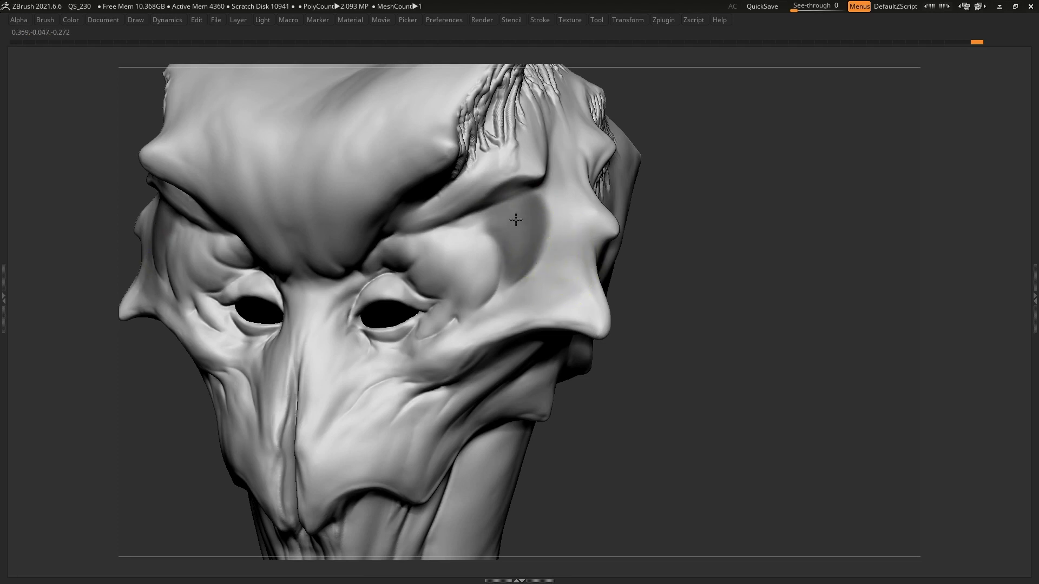
key("ctrl+m")
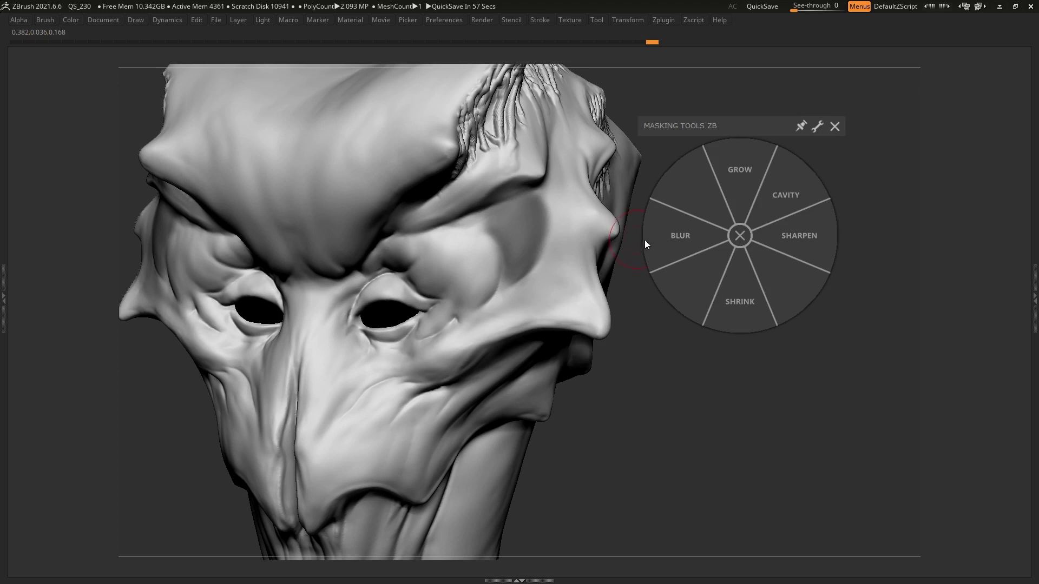
left_click(679, 237)
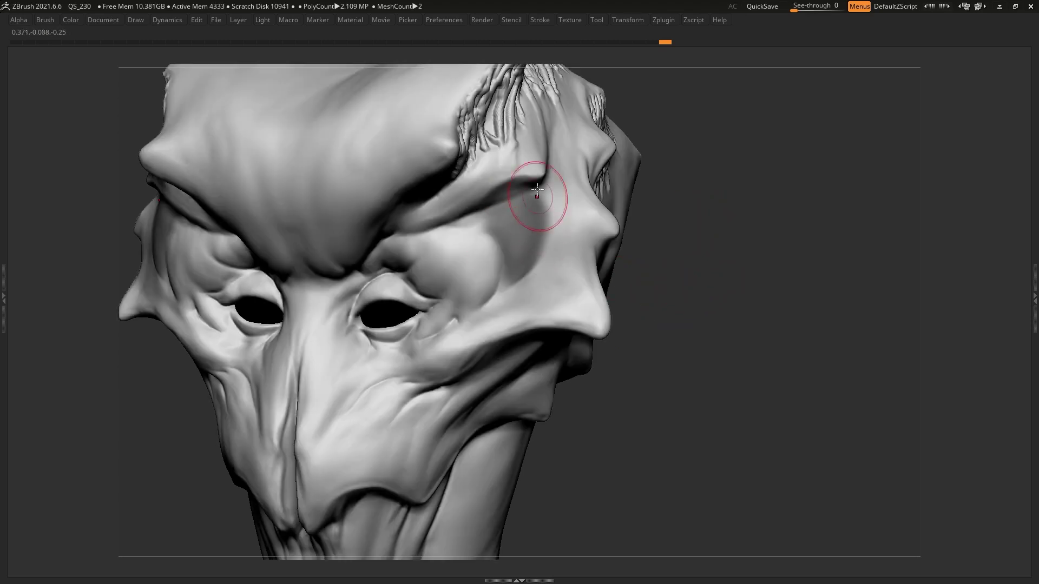
Reopen the masking radial menu, pin it open and move it clear of the head
key("m")
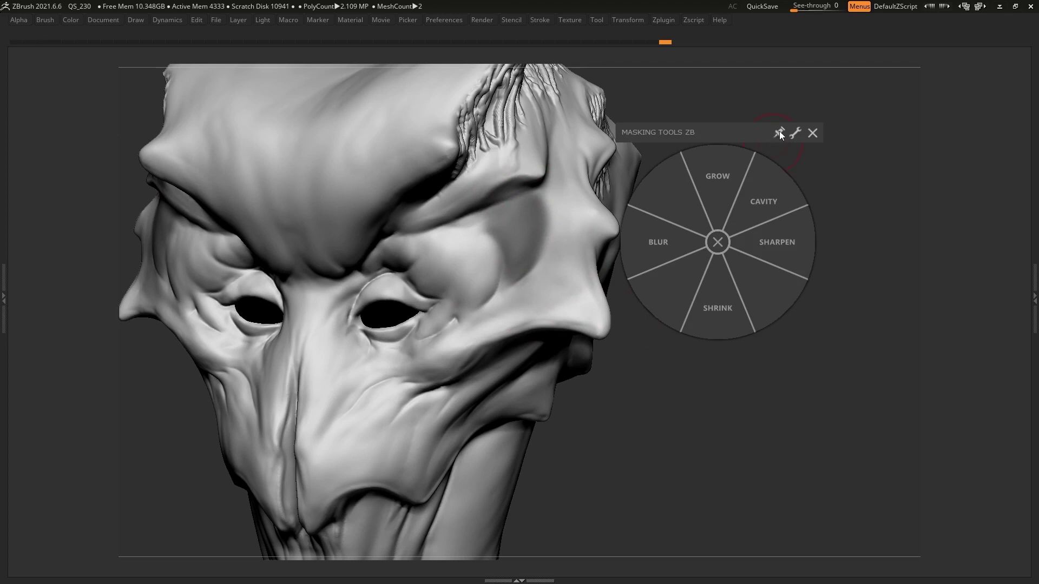
left_click_drag(703, 132, 728, 103)
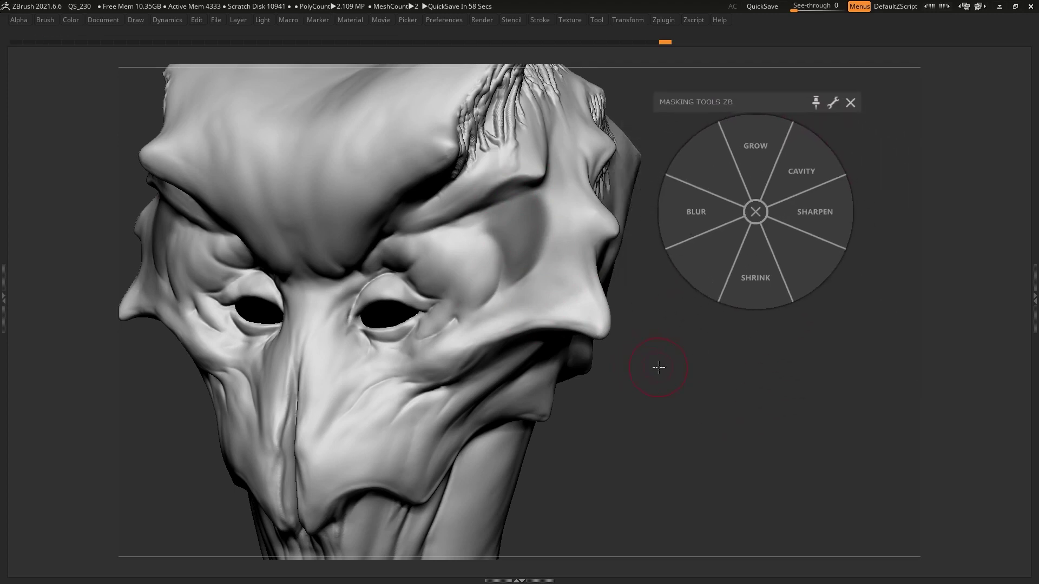
Blur the temple mask again from the pinned radial menu and sharpen its edge
mouse_move(656, 366)
left_mouse_down()
mouse_move(657, 389)
mouse_move(673, 391)
mouse_move(647, 398)
mouse_move(656, 371)
mouse_move(616, 374)
left_mouse_up()
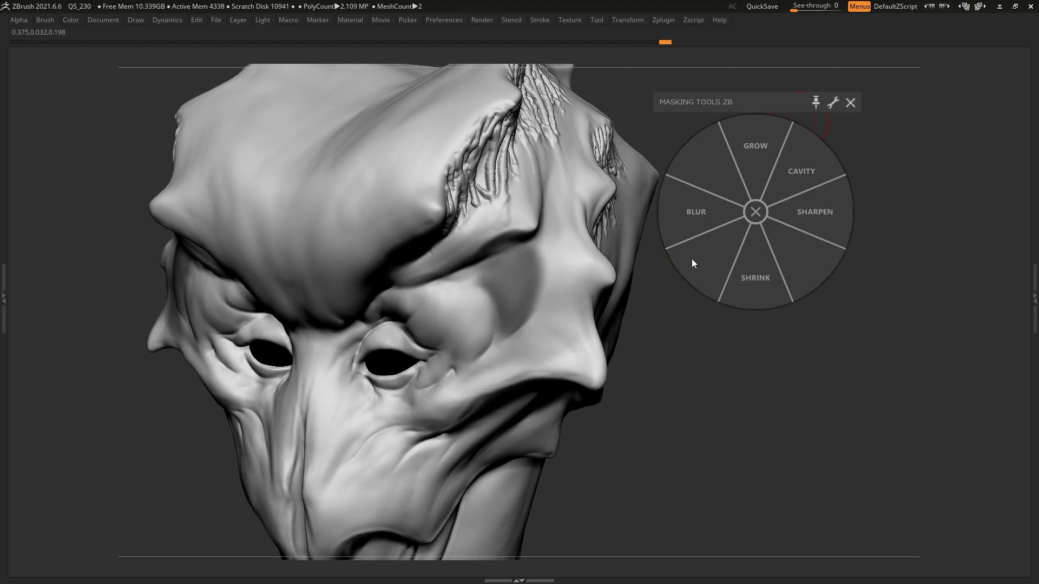
mouse_move(589, 325)
left_mouse_down()
mouse_move(563, 294)
mouse_move(568, 306)
left_mouse_up()
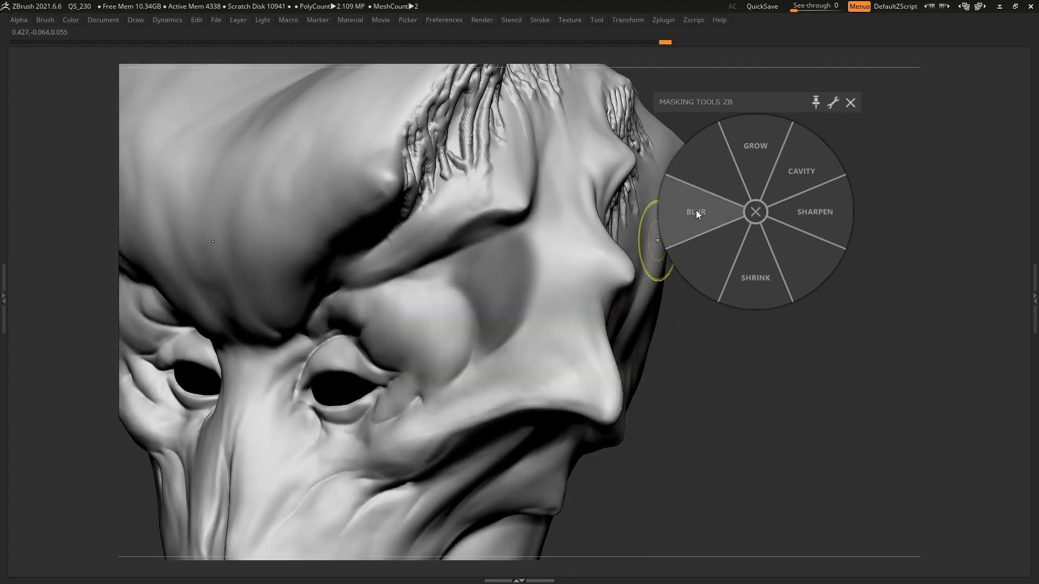
left_click(696, 210)
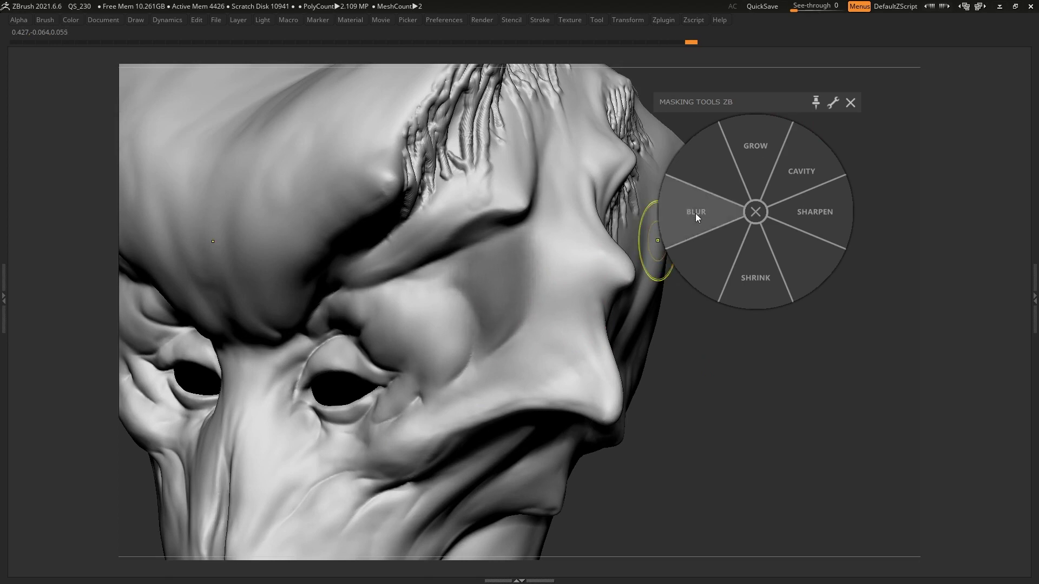
left_click(811, 211)
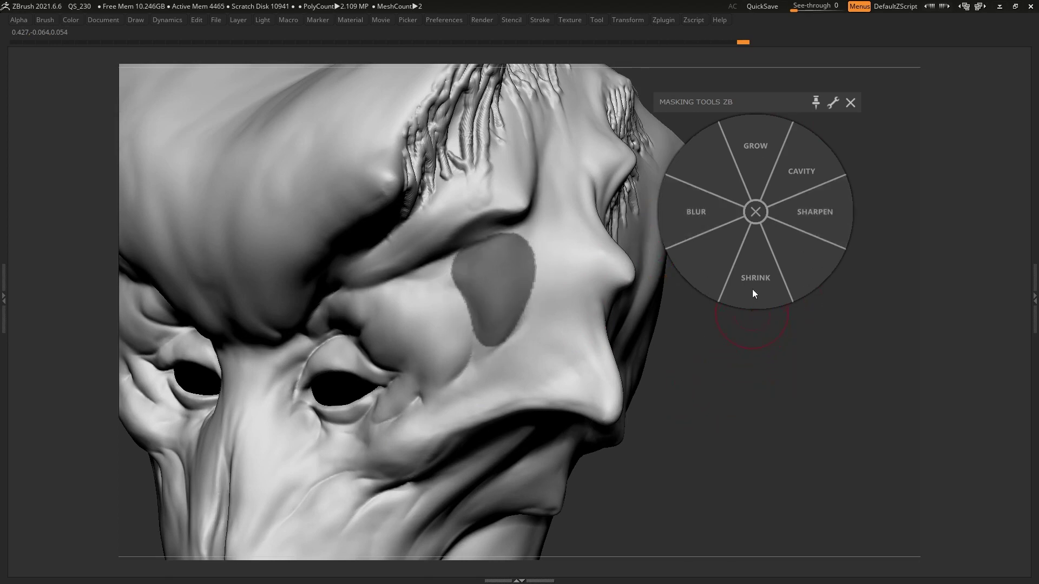
Shrink the temple mask repeatedly from the pinned radial menu, sharpening it in between
left_click(751, 277)
left_click(816, 216)
left_click(753, 276)
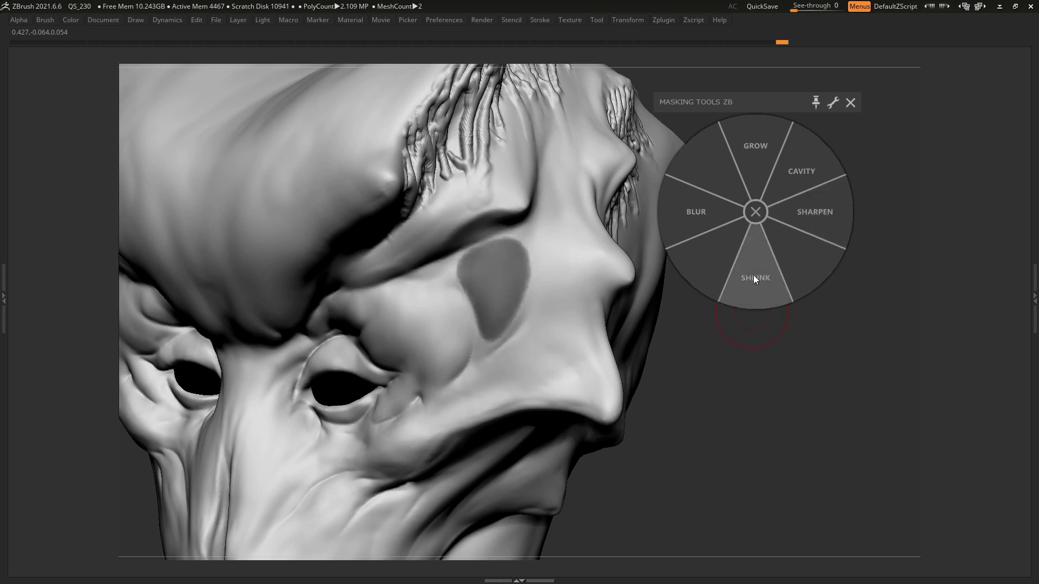
left_click(753, 277)
left_click(751, 280)
left_click(751, 282)
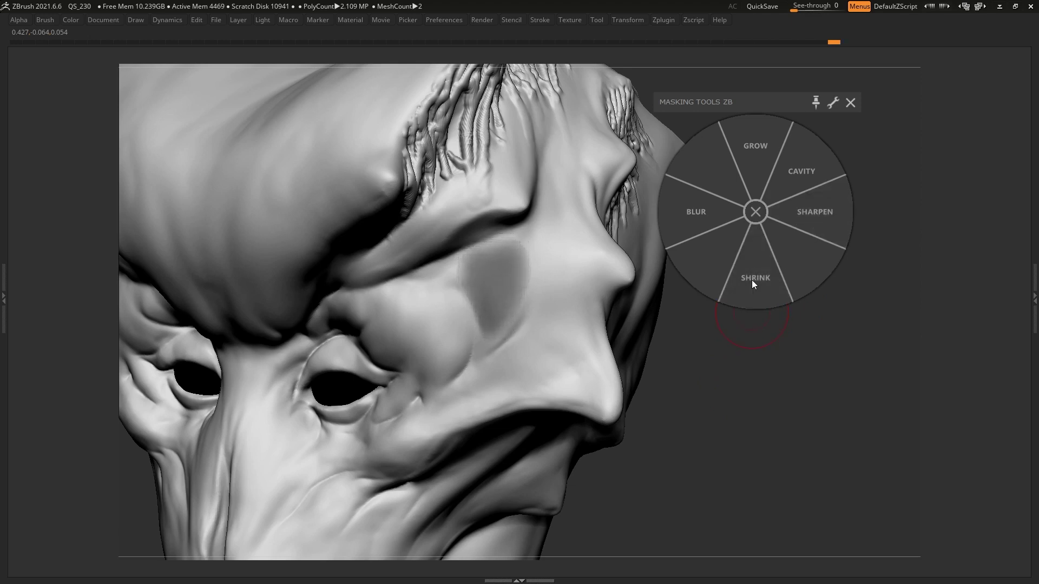
left_click(705, 281)
left_click(705, 268)
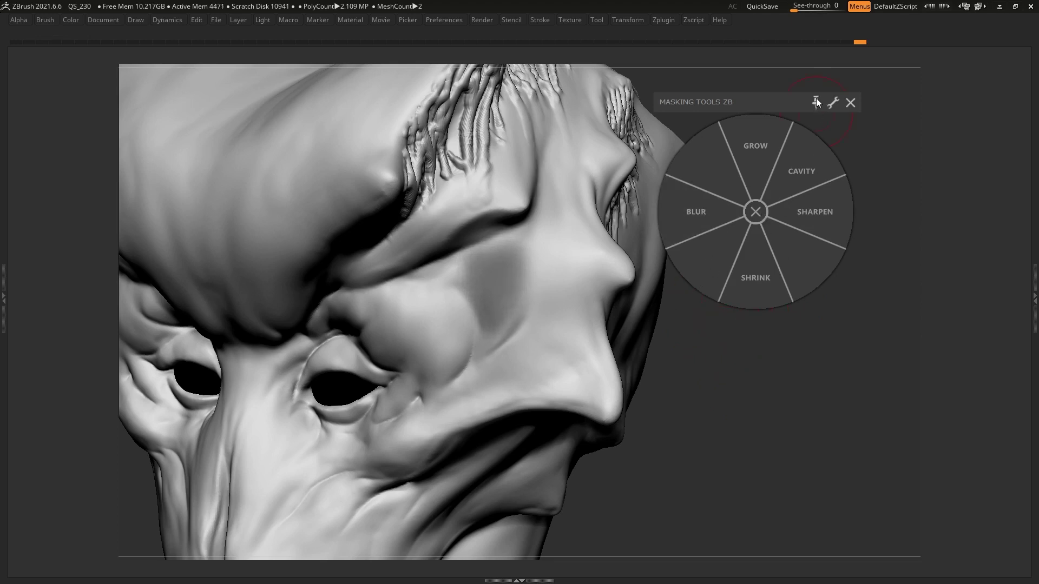
Close the pinned radial menu and invert the temple mask
left_click_drag(703, 385, 716, 398)
left_click(756, 211)
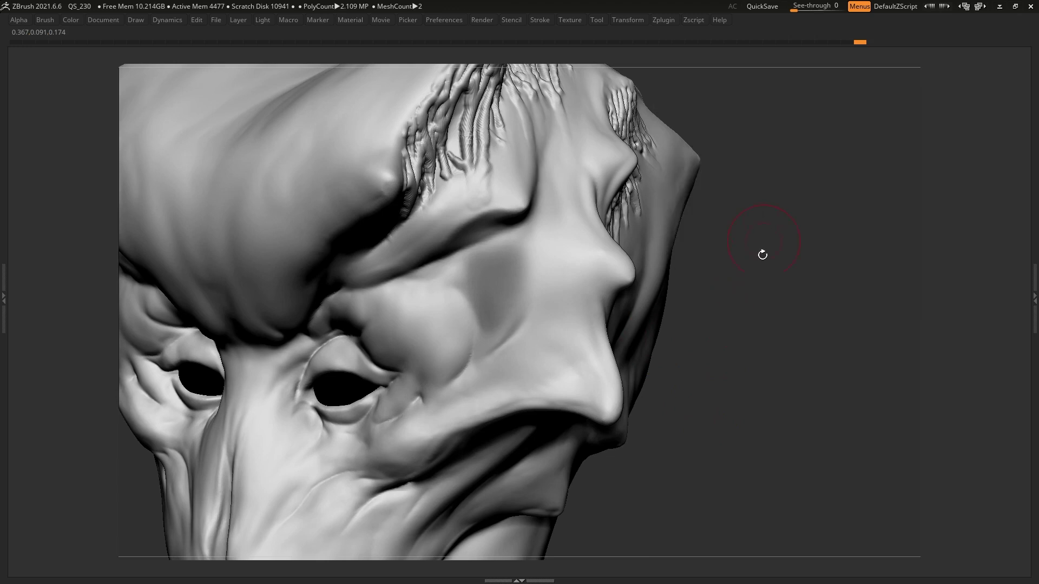
left_click_drag(761, 251, 749, 336)
left_click(751, 233, "ctrl")
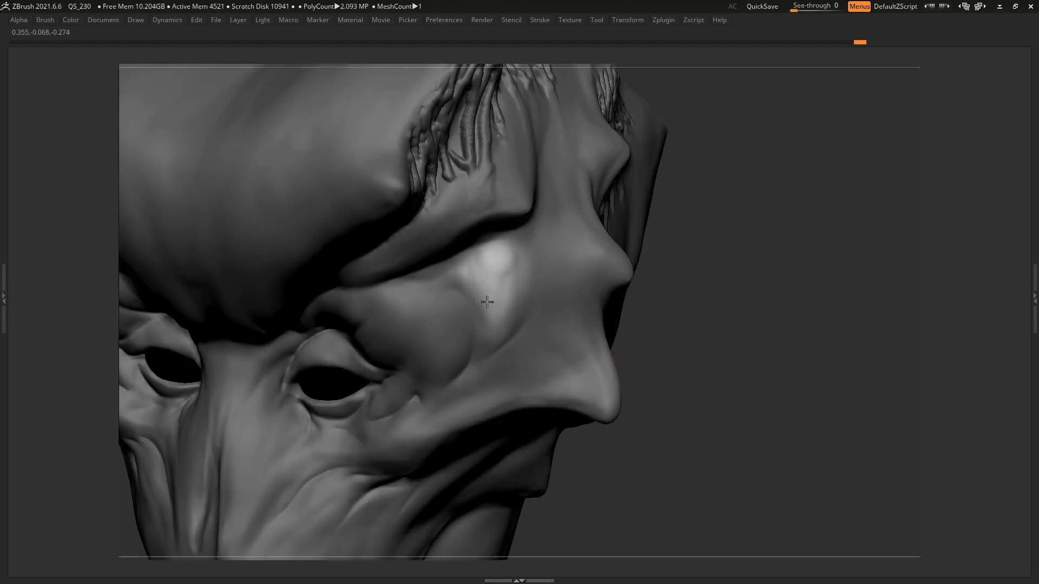
Sculpt the unmasked temple patch and clear the mask from the head
mouse_move(511, 255)
left_mouse_down()
mouse_move(488, 351)
mouse_move(498, 243)
mouse_move(499, 273)
mouse_move(521, 280)
mouse_move(487, 273)
mouse_move(500, 268)
mouse_move(493, 358)
left_mouse_up()
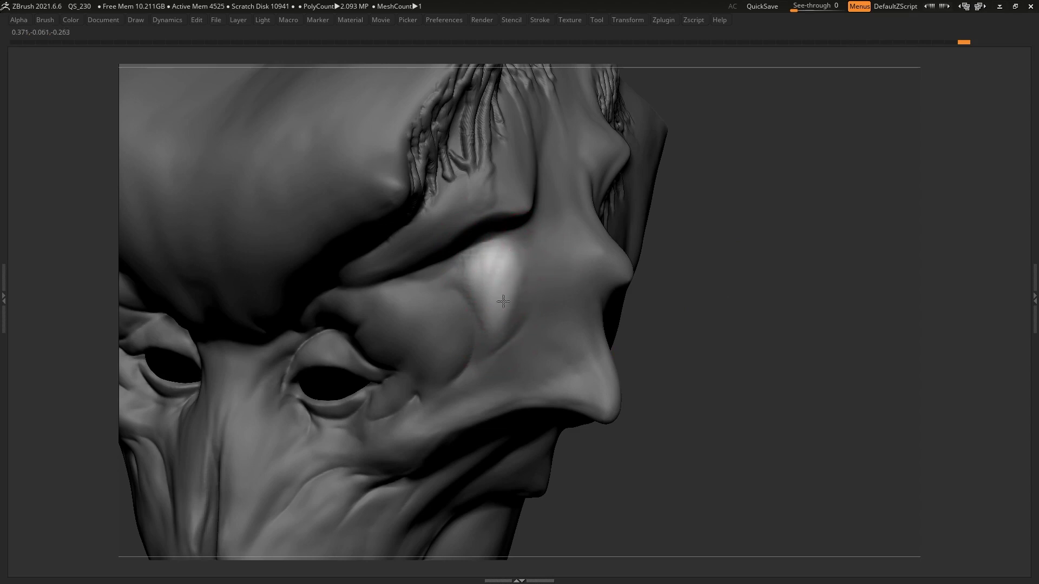
left_click_drag(738, 186, 745, 249, "ctrl")
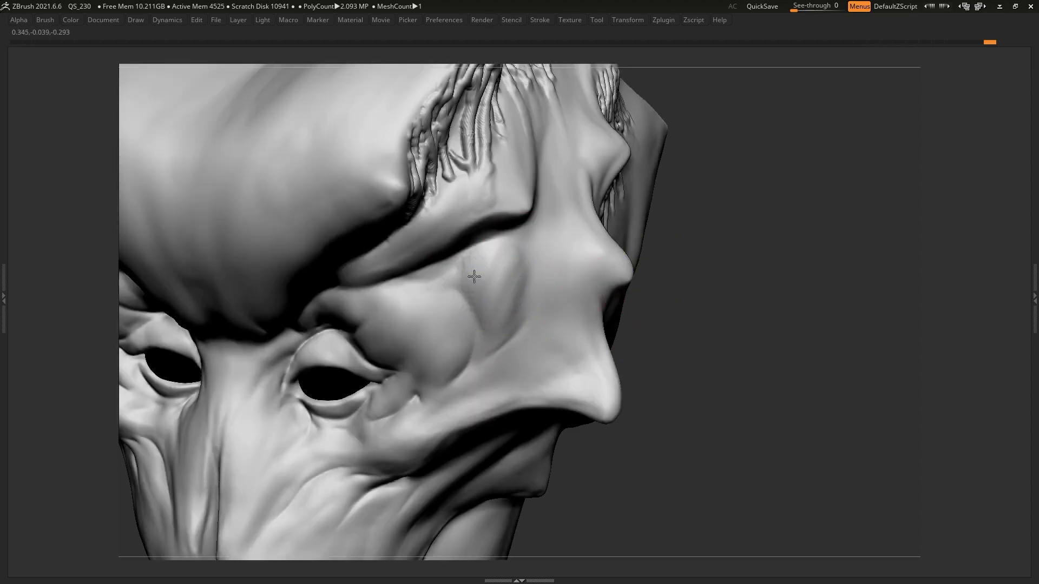
Frame the whole head from the front and open the masking radial menu beside it
key("f")
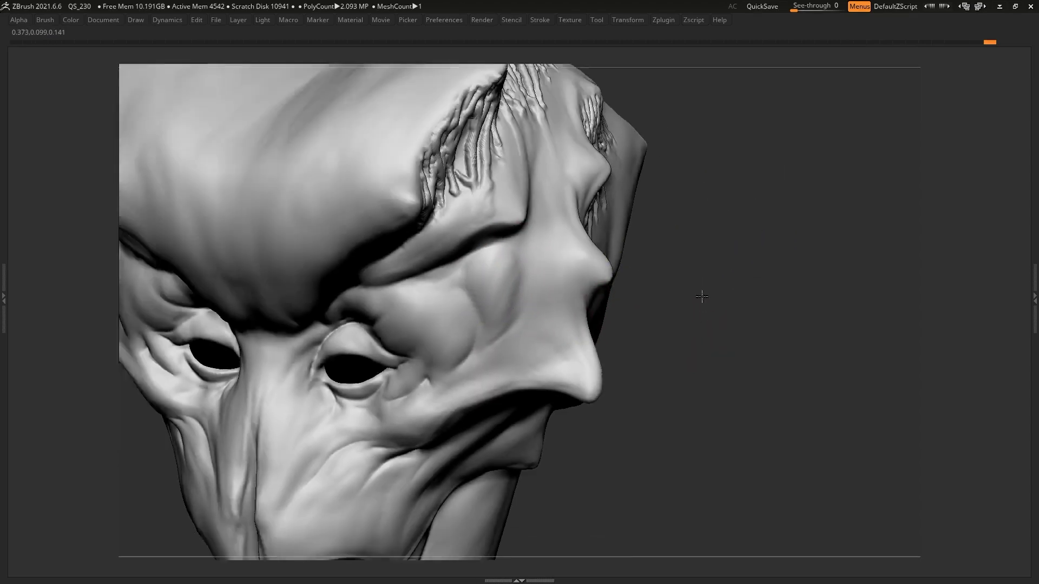
left_click_drag(698, 294, 696, 319, "shift")
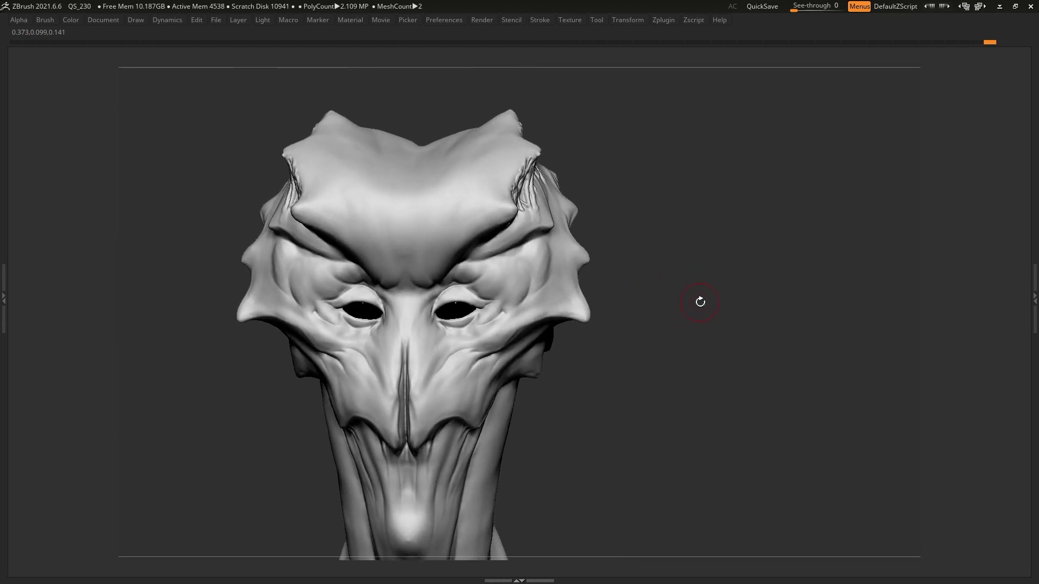
left_click_drag(700, 302, 679, 260)
key("m")
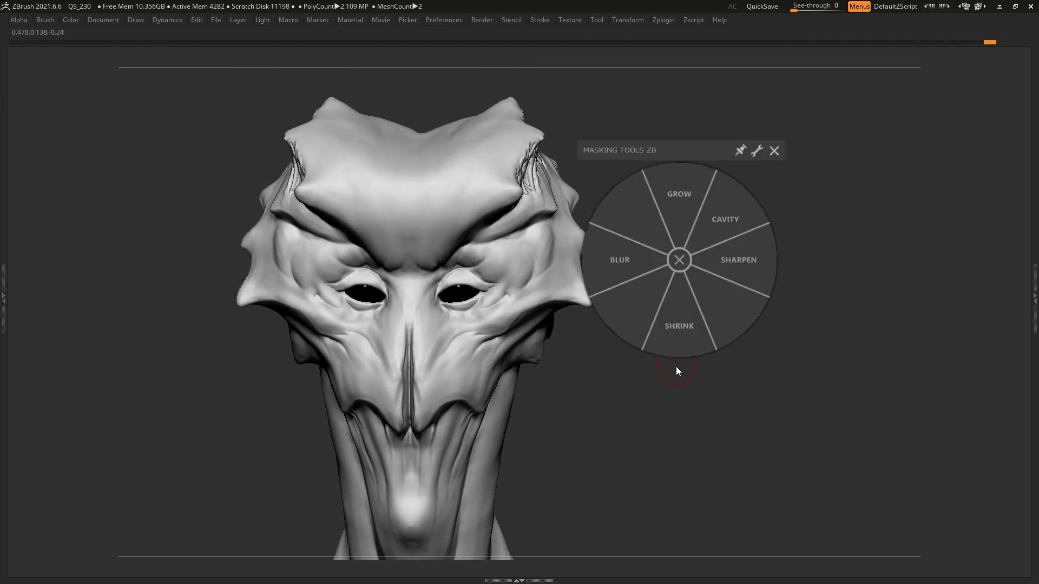